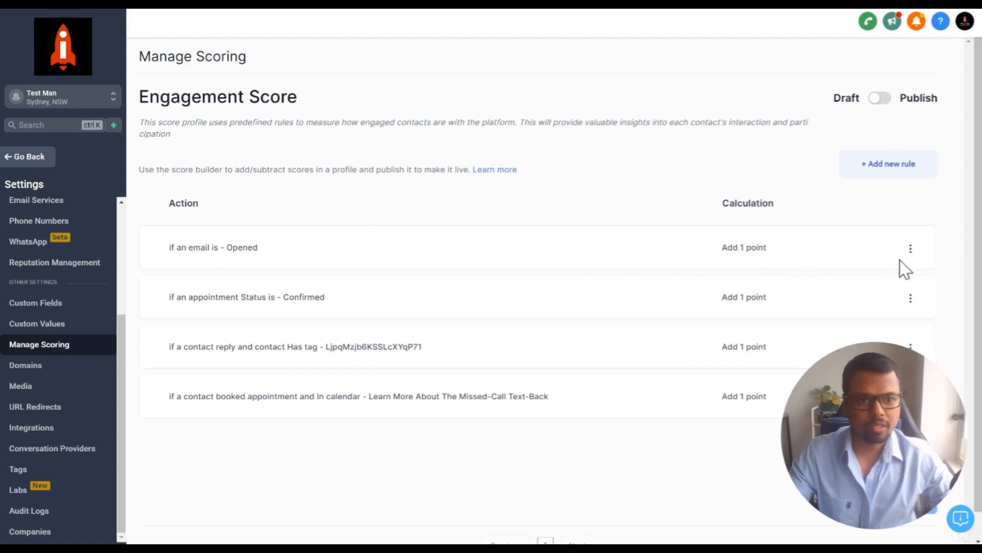
Open the first scoring rule (email Opened, add 1 point) for editing
left_click(911, 250)
left_click(910, 250)
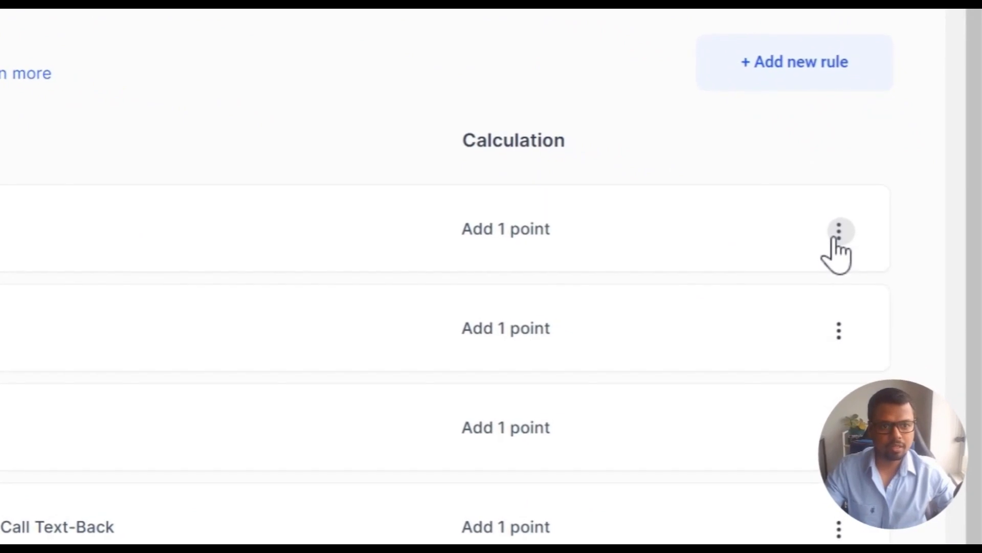
left_click(839, 233)
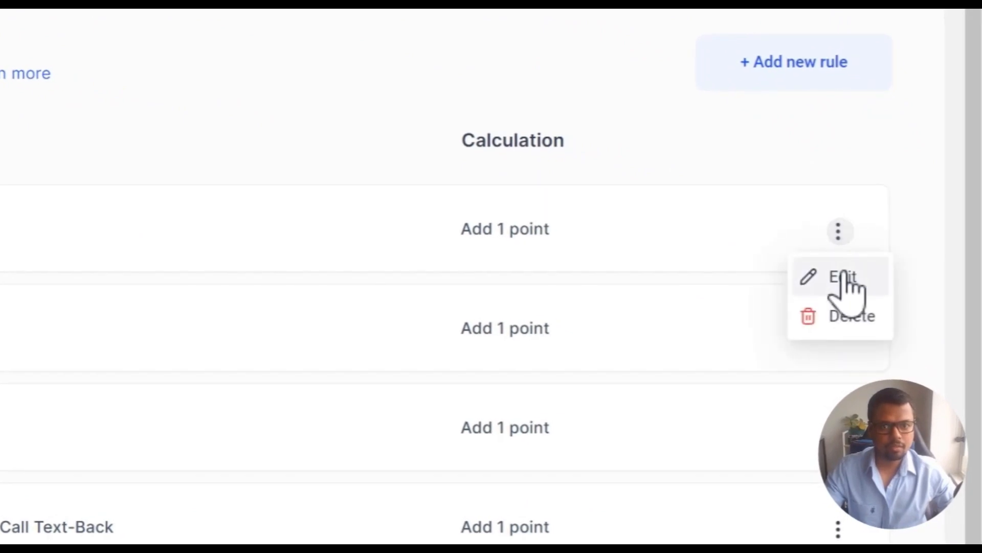
left_click(842, 272)
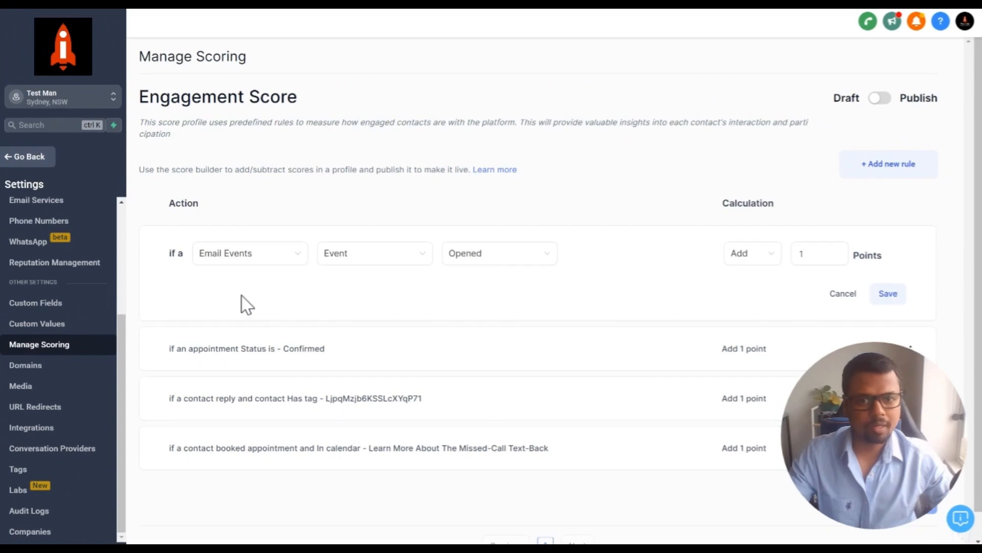
Browse the rule's trigger categories, event types and available email events
left_click(225, 258)
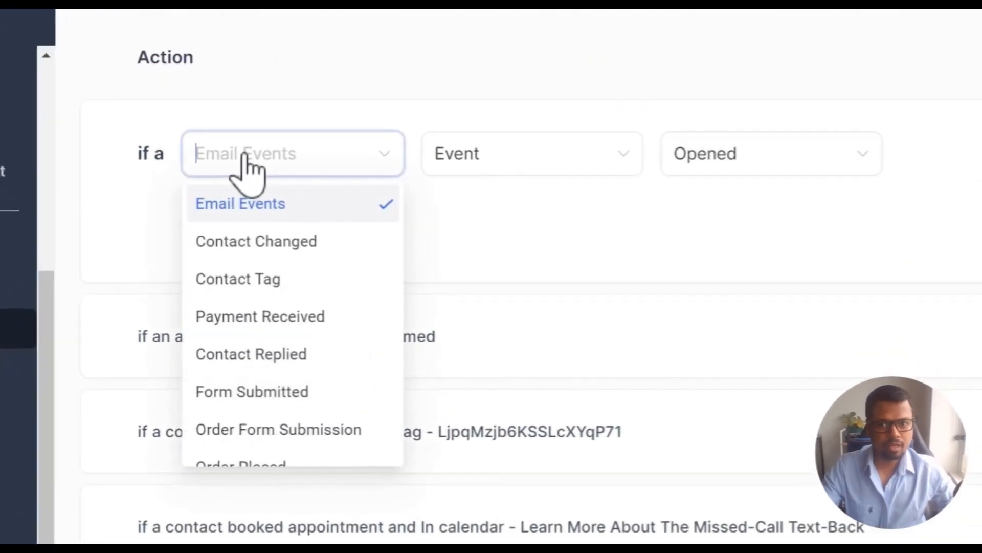
scroll(277, 284, "down", 2)
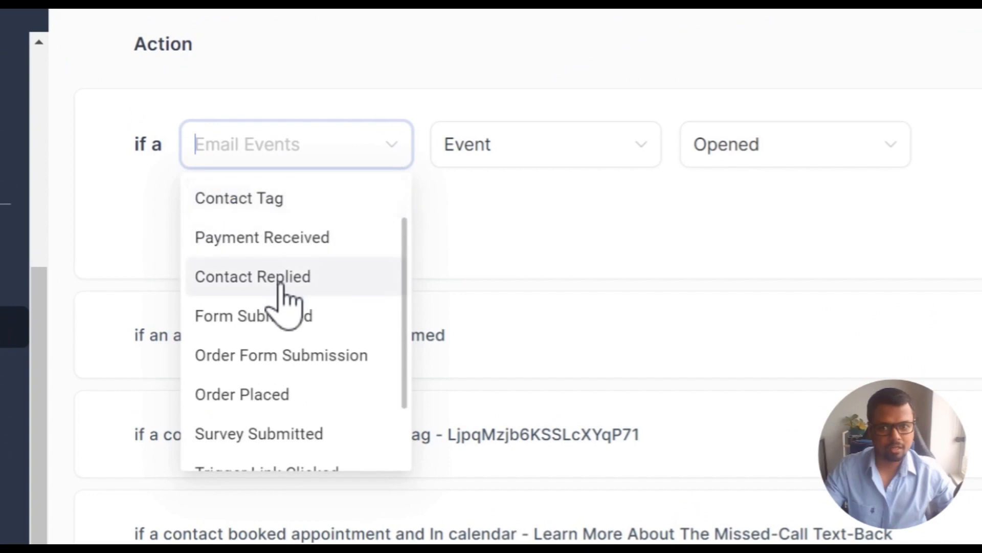
scroll(285, 313, "down", 2)
scroll(302, 432, "up", 3)
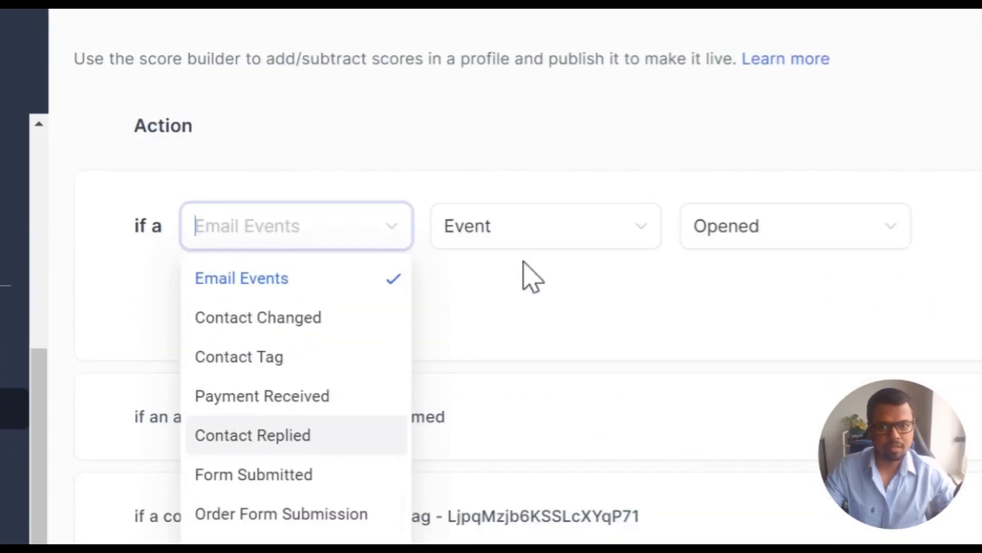
left_click(526, 236)
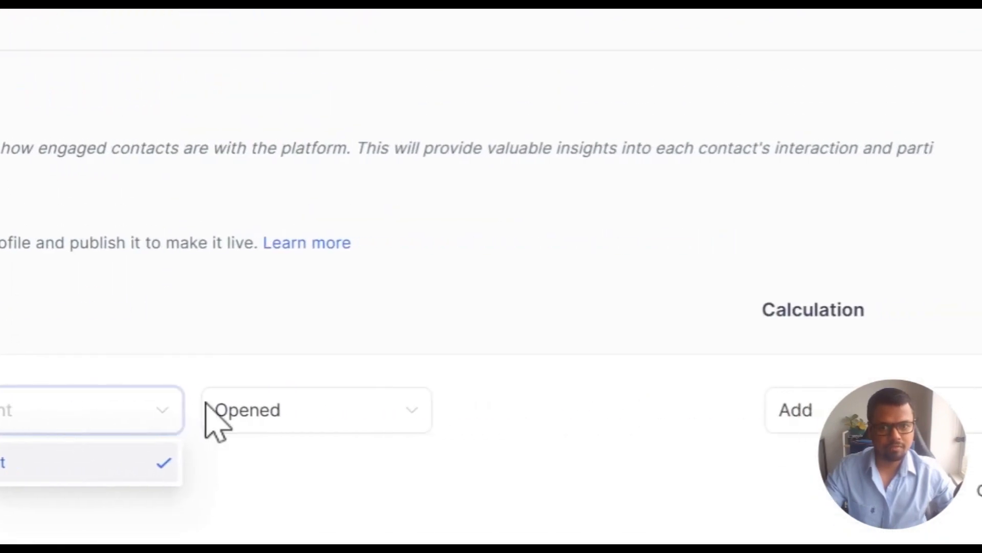
left_click(254, 412)
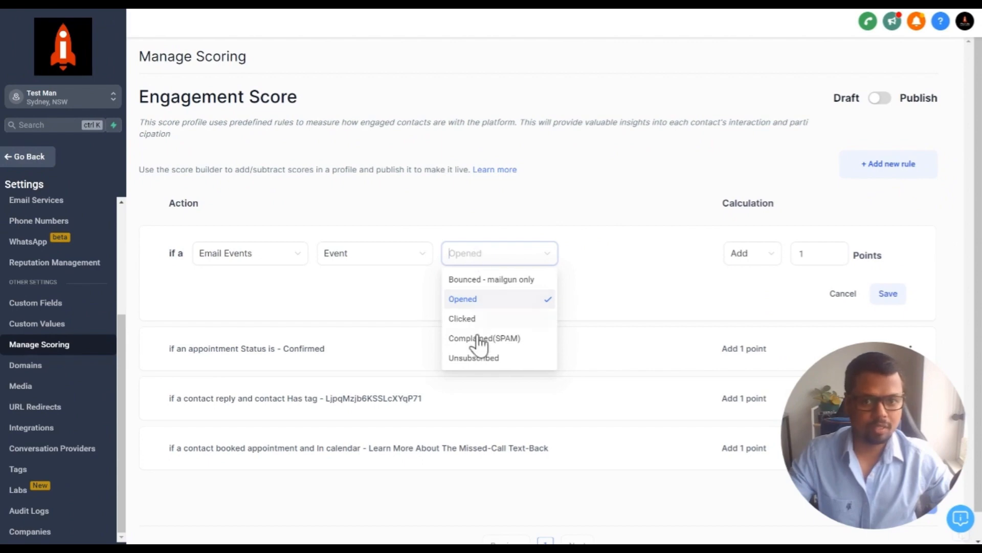
Change the rule's email event to Clicked, keeping it set to Add 1 point
left_click(468, 319)
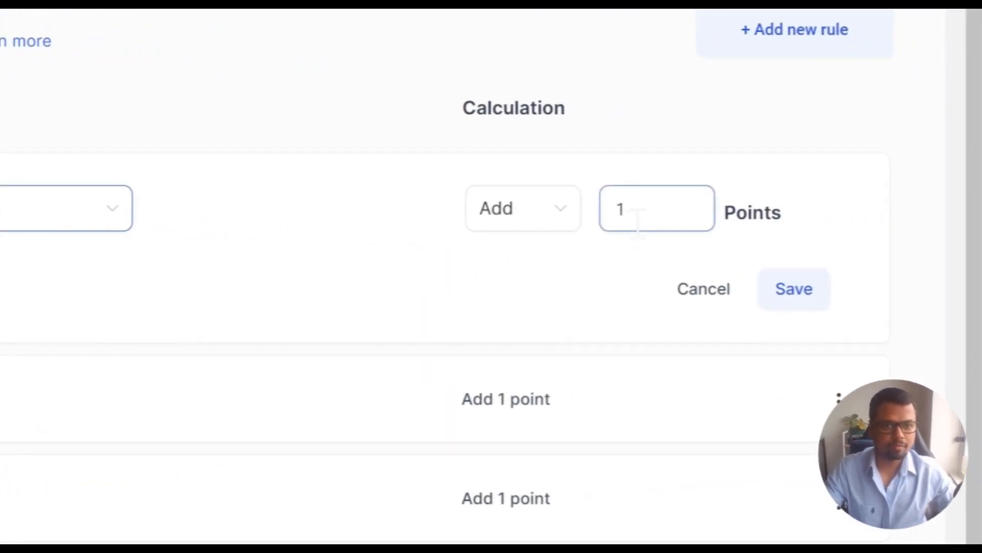
left_click(638, 221)
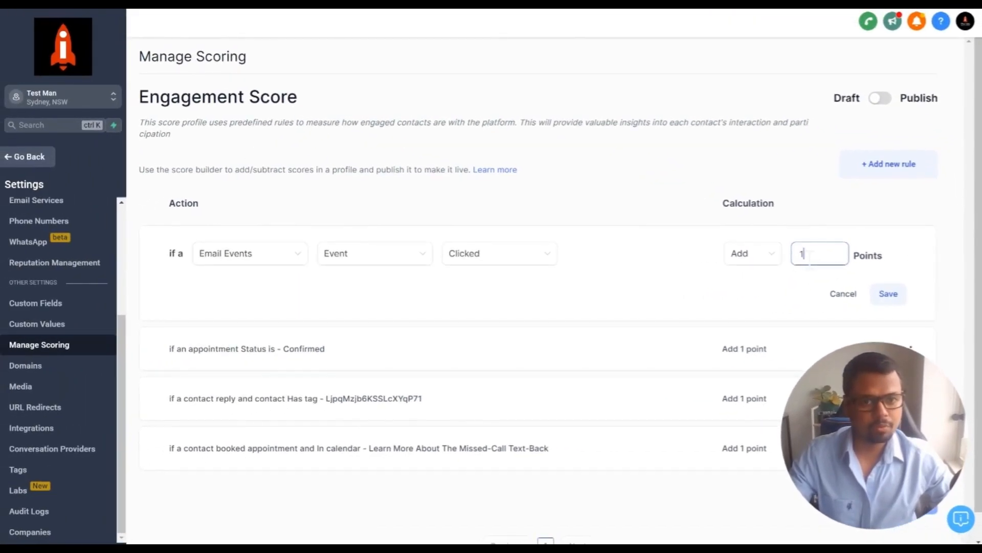
left_click(731, 256)
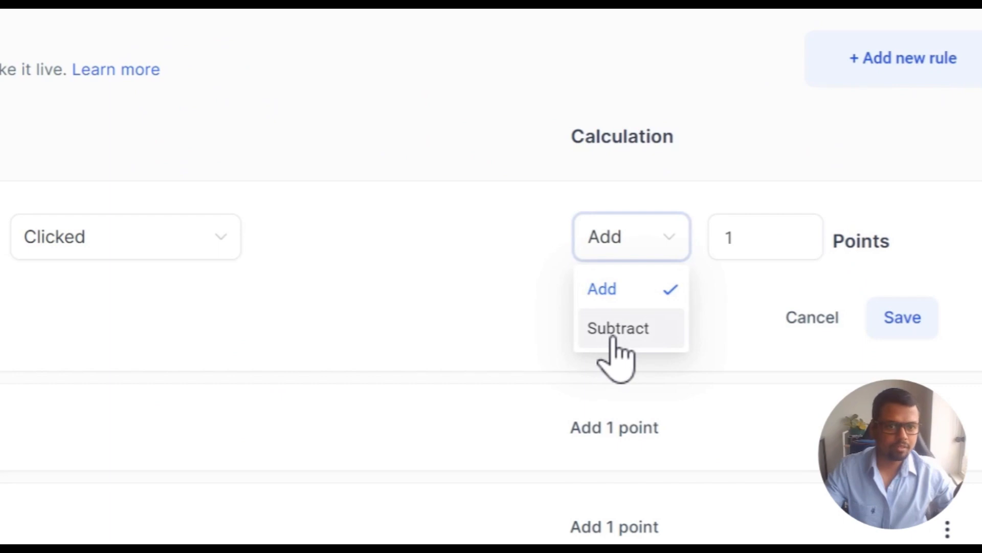
left_click(692, 325)
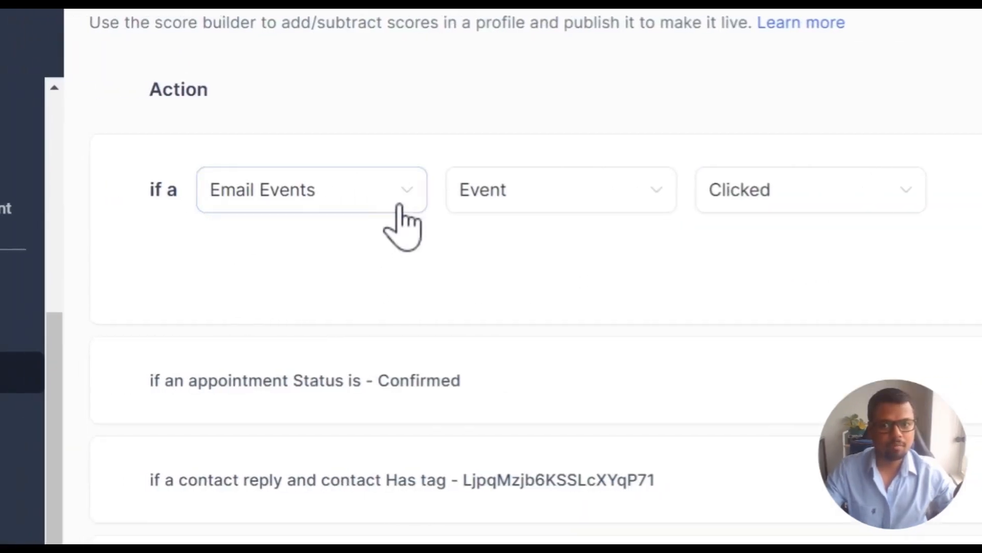
Change the rule to email Bounced - mailgun only, subtracting 5 points, and save it
left_click(732, 197)
left_click(755, 240)
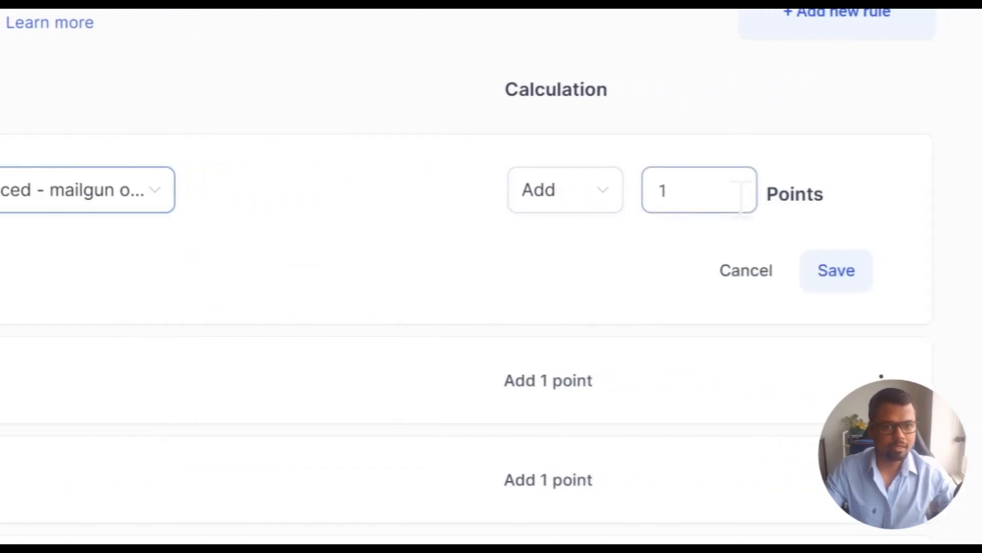
left_click(550, 197)
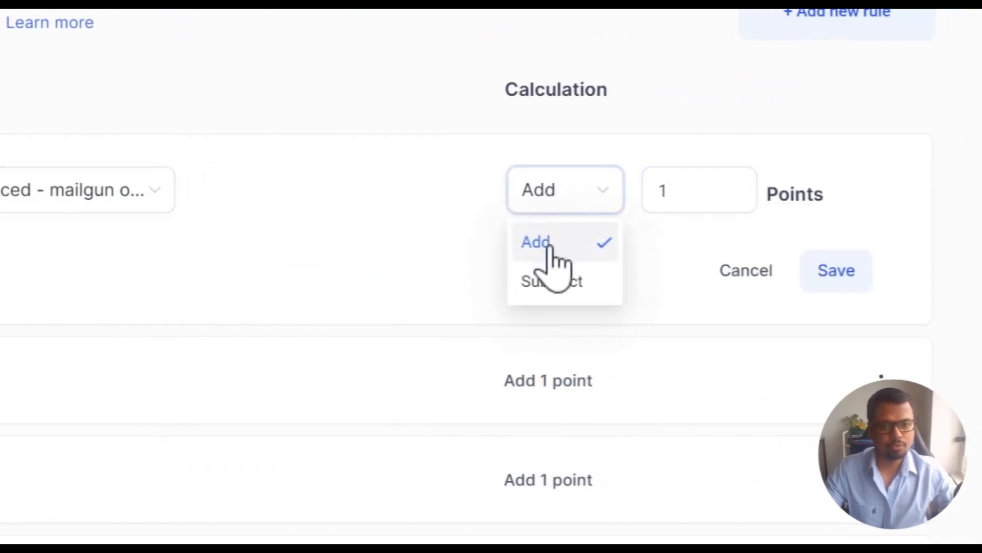
left_click(546, 281)
double_click(692, 199)
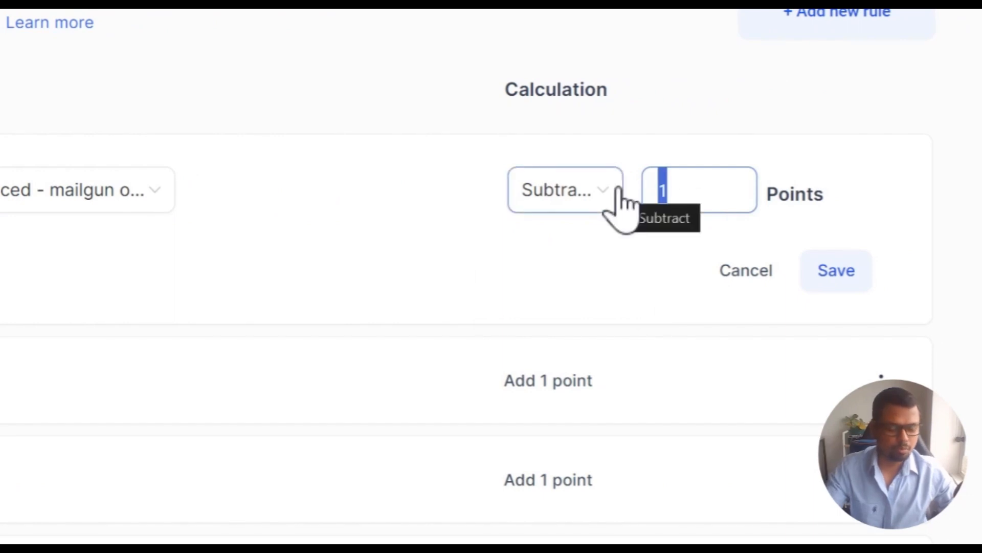
left_click(563, 259)
left_click_drag(682, 190, 651, 182)
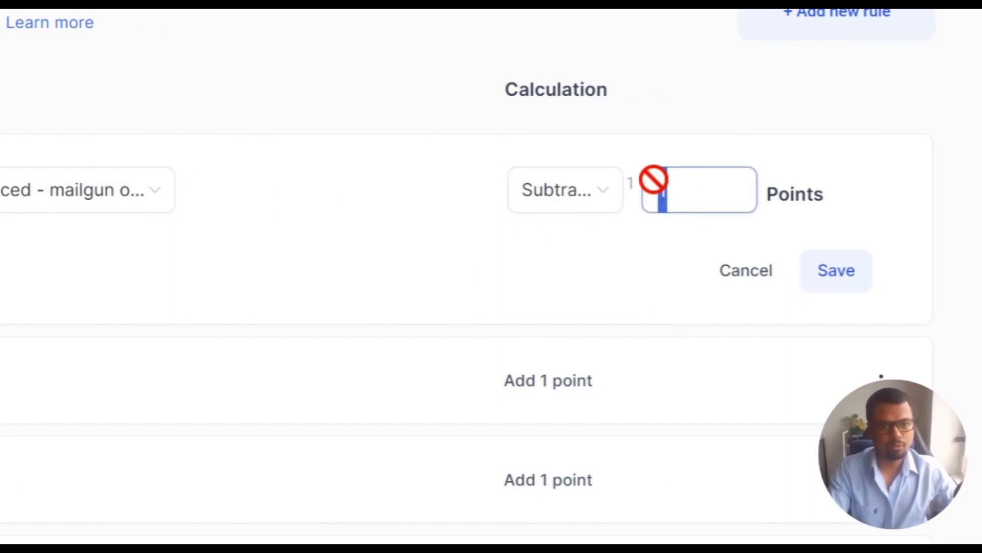
key("BackSpace")
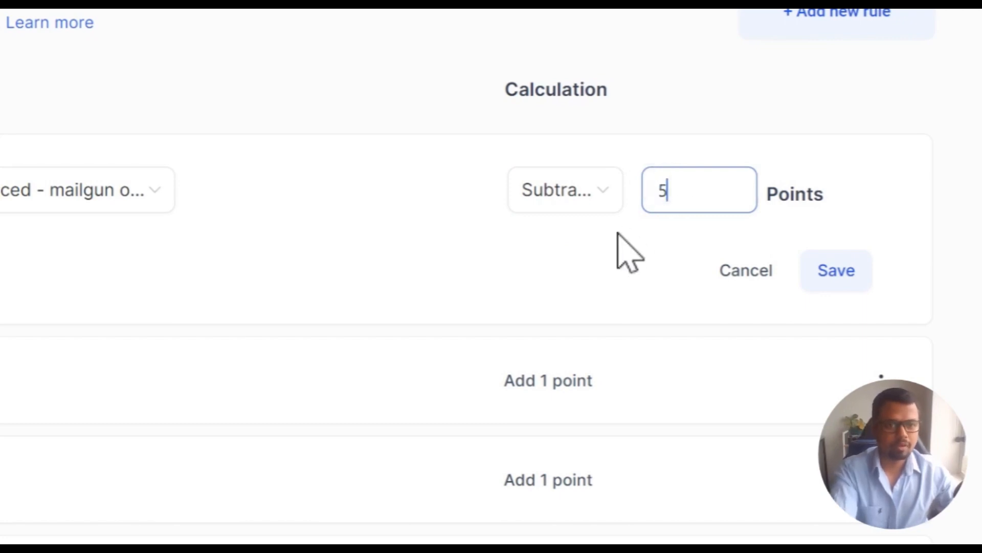
left_click(618, 233)
left_click(835, 271)
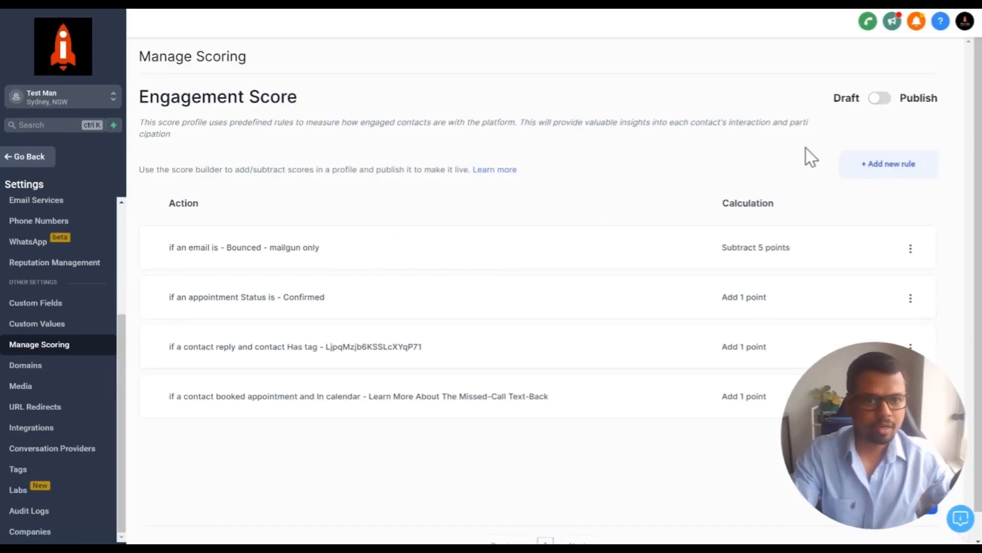
Add a new scoring rule triggered when a contact's tag is removed
left_click(874, 176)
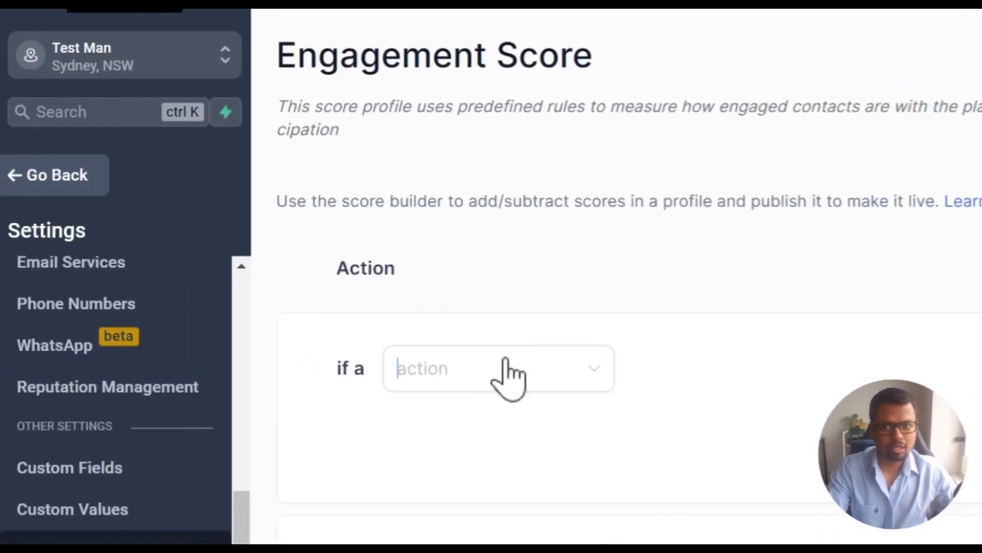
left_click(507, 370)
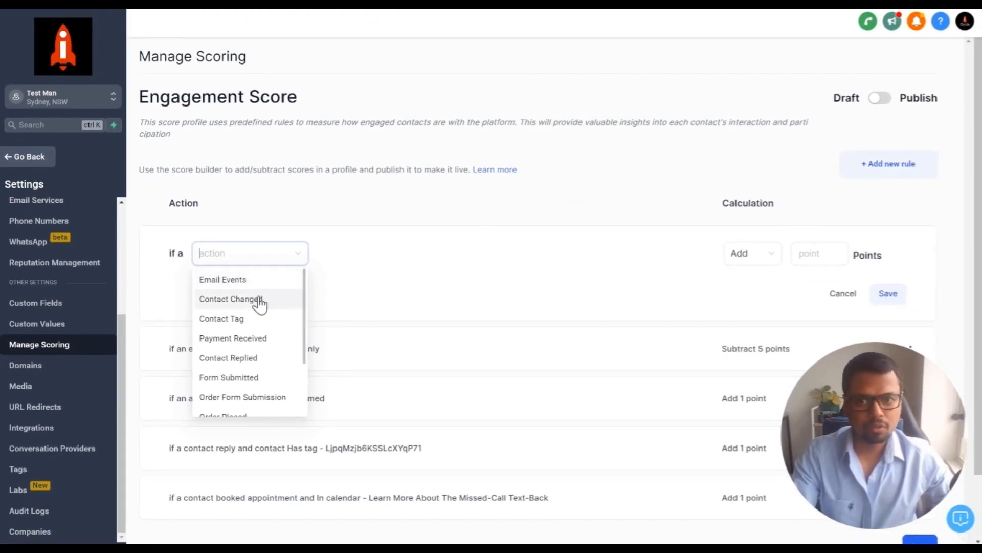
left_click(262, 299)
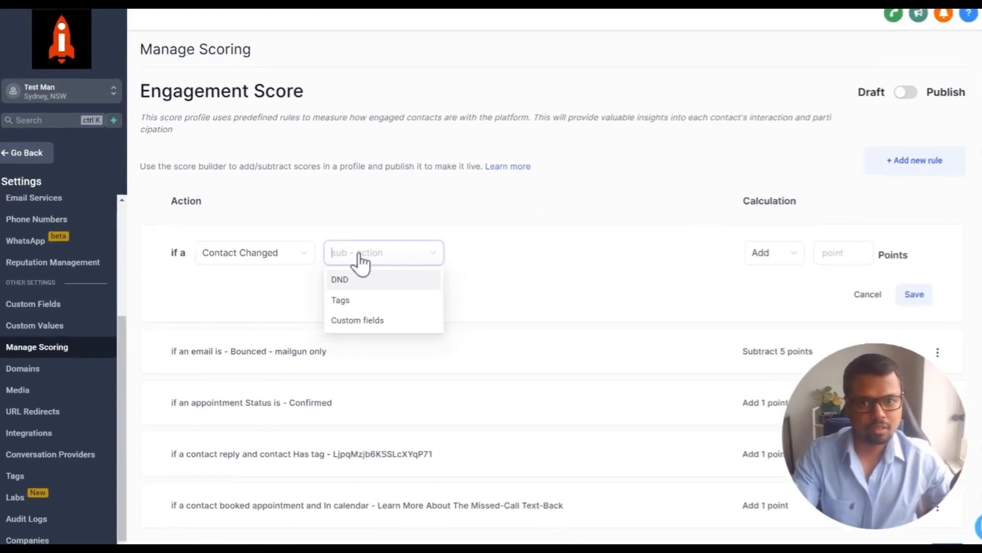
left_click(338, 301)
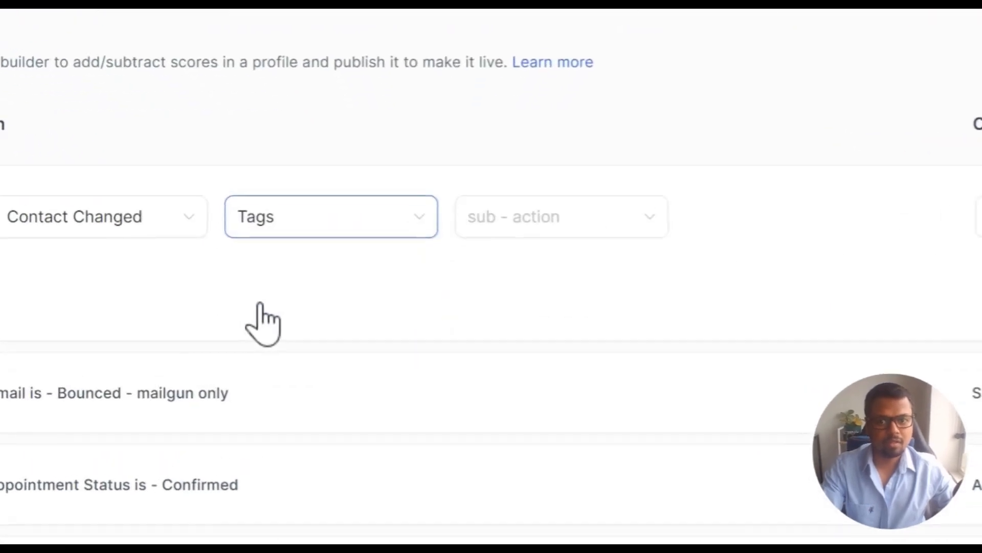
left_click(501, 255)
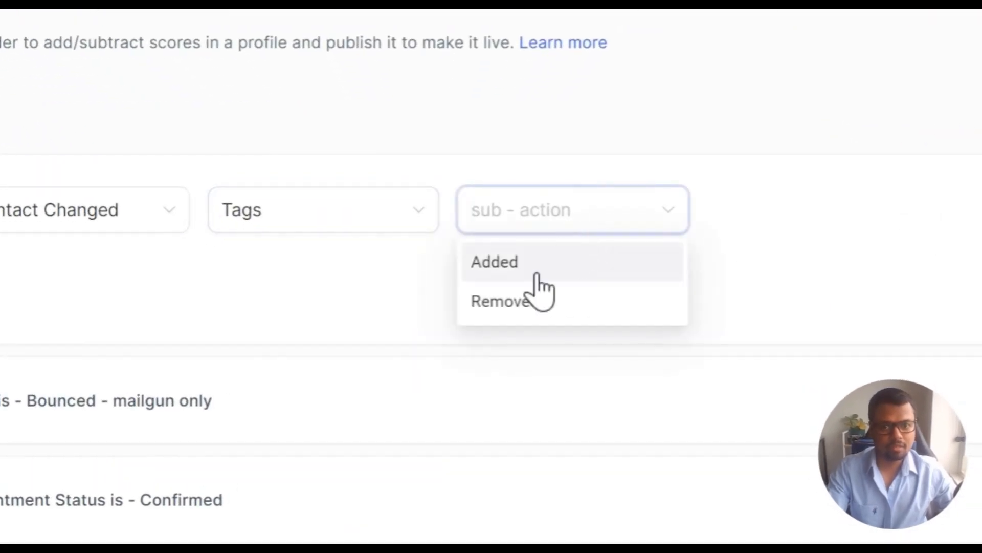
left_click(542, 299)
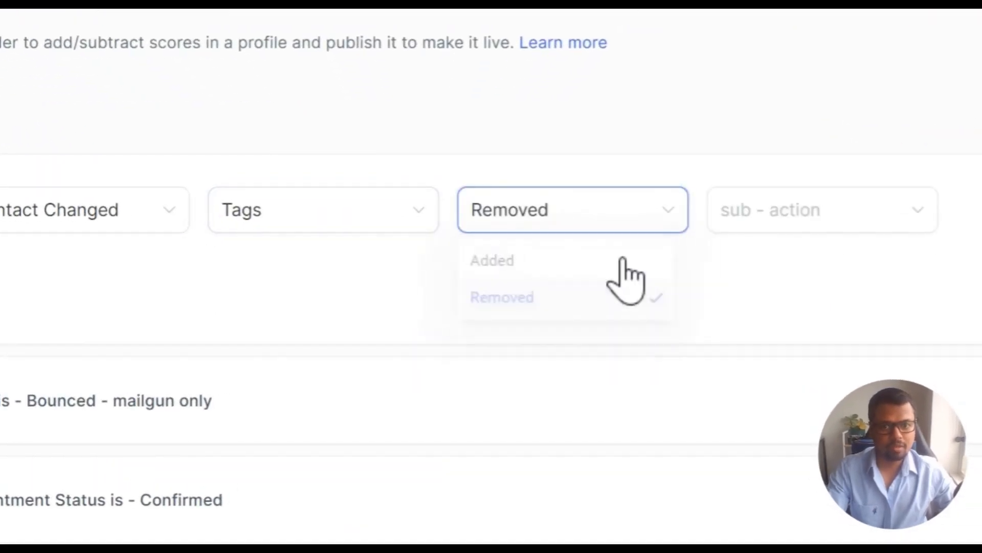
Pick the byebye tag, then switch the new rule's trigger to Payment Received
left_click(736, 220)
left_click(761, 266)
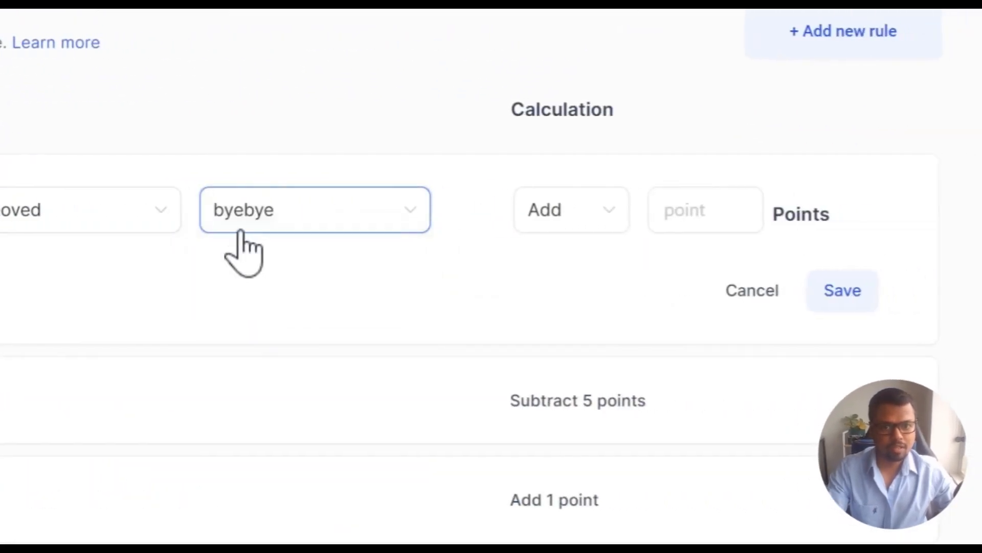
left_click(499, 210)
left_click(495, 379)
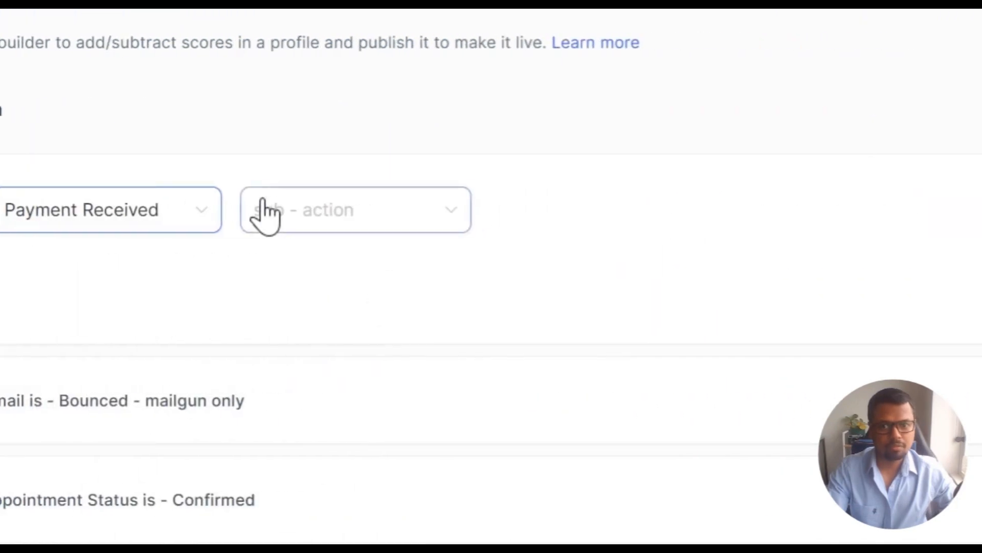
Set the payment condition to Status Is and view the possible status values
left_click(660, 215)
left_click(688, 269)
left_click(511, 213)
left_click(511, 262)
left_click(737, 213)
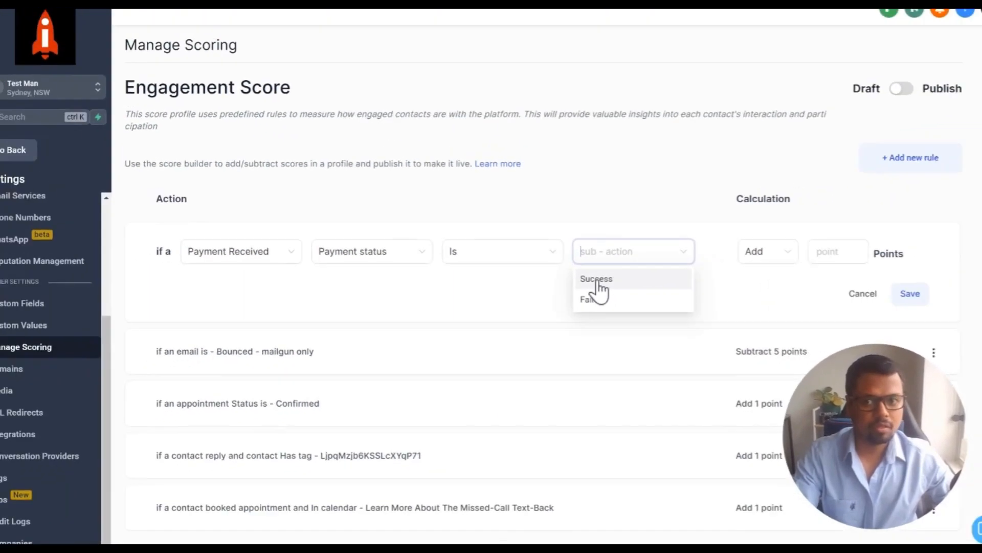
Change the condition to Source Is Calendar and place the cursor in the points field
left_click(330, 251)
left_click(350, 299)
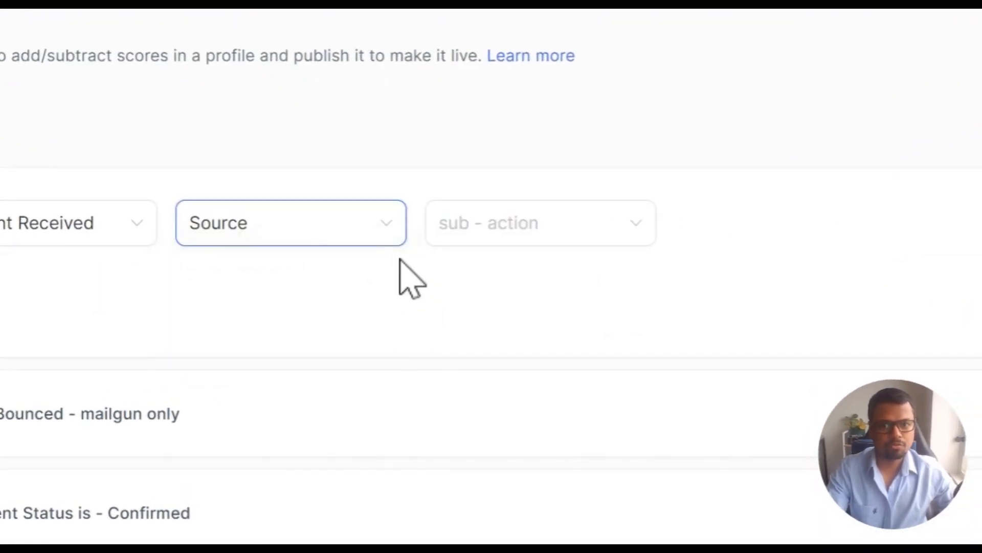
left_click(441, 233)
left_click(463, 315)
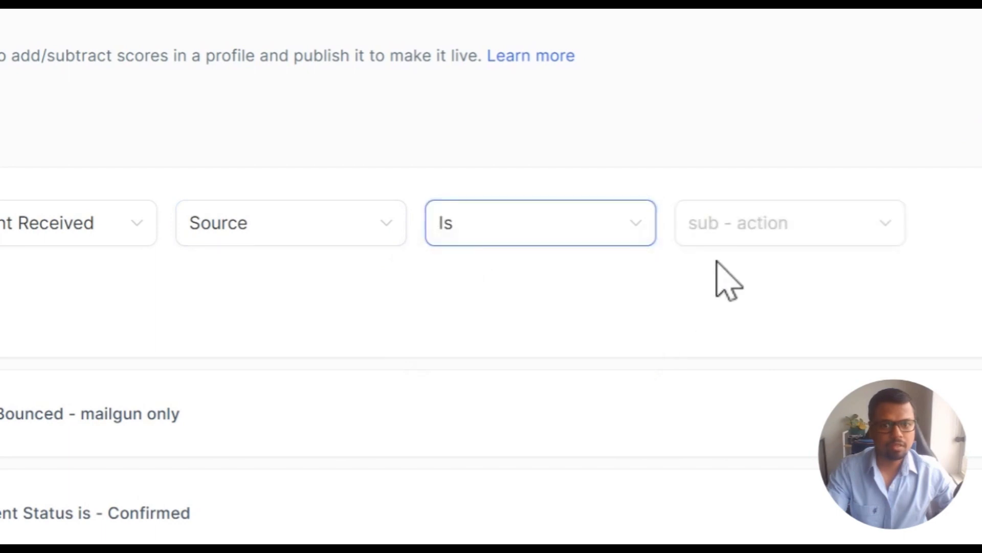
left_click(729, 232)
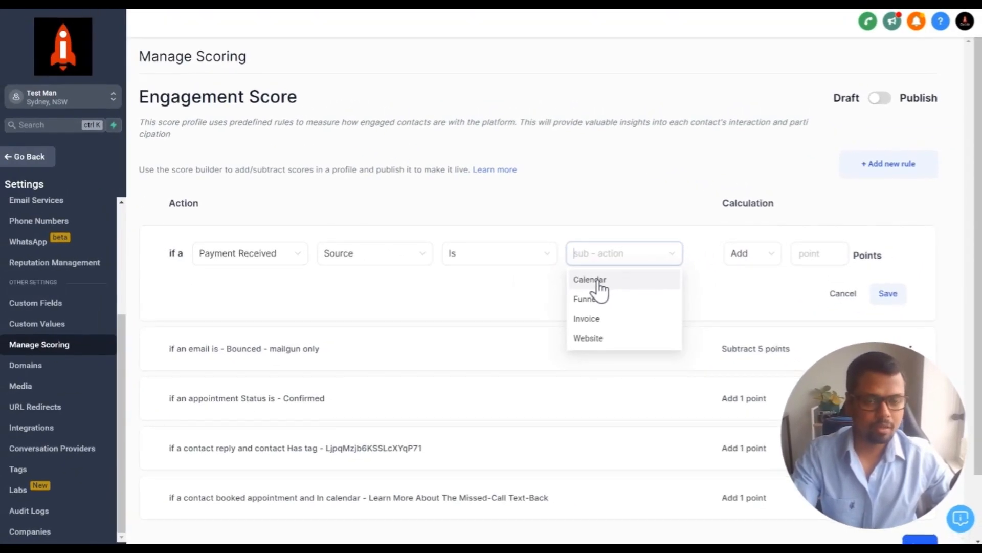
left_click(597, 281)
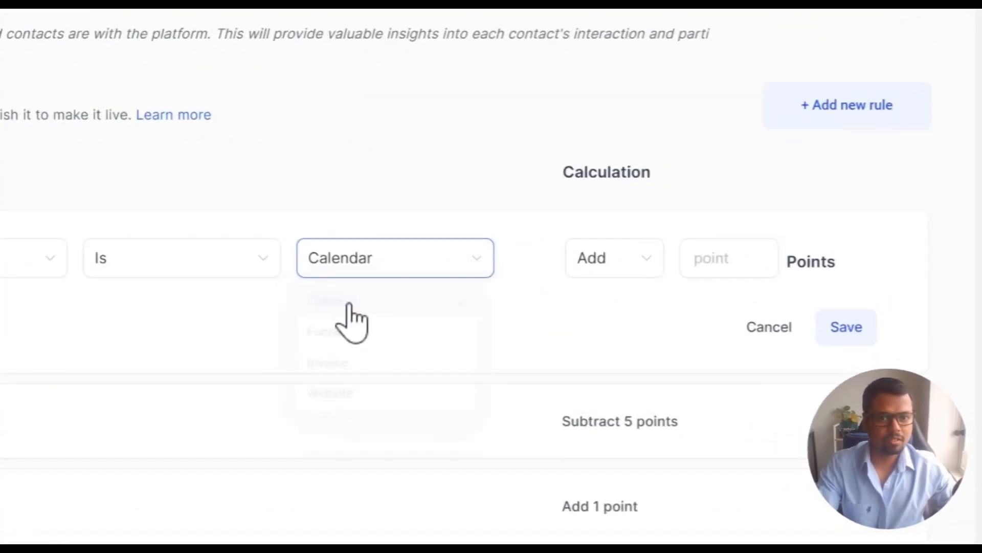
left_click(807, 250)
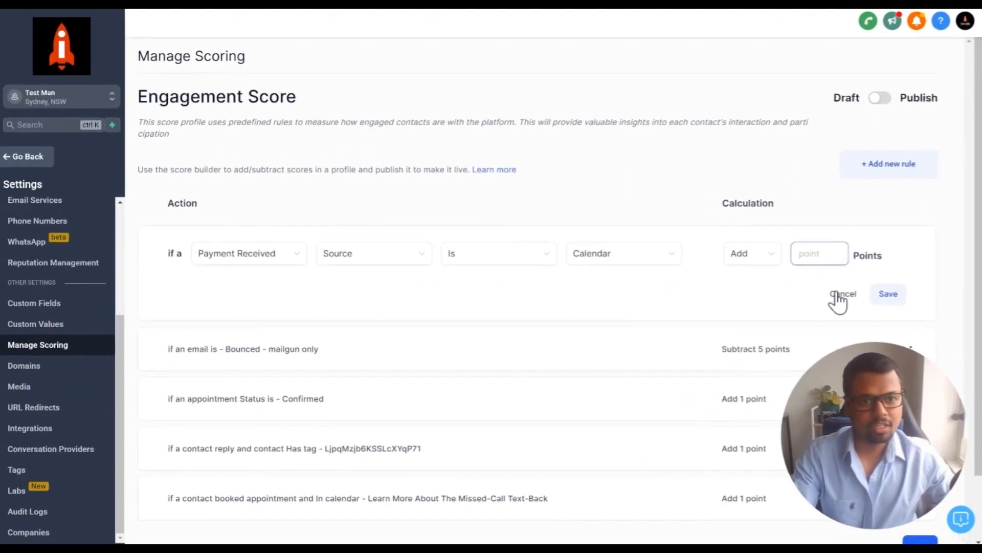
Cancel the unfinished Payment Received rule and switch the Engagement Score profile to Publish
left_click(839, 296)
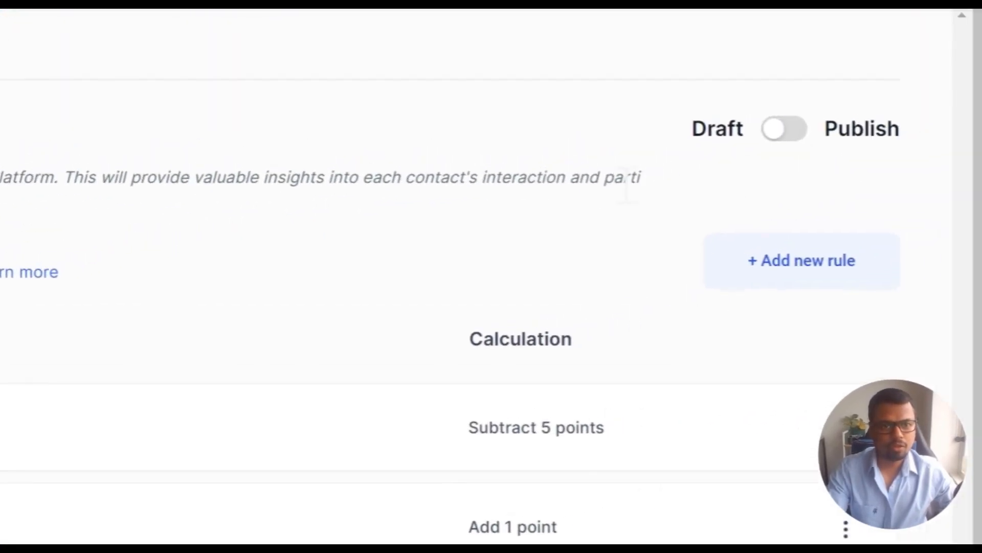
left_click(788, 141)
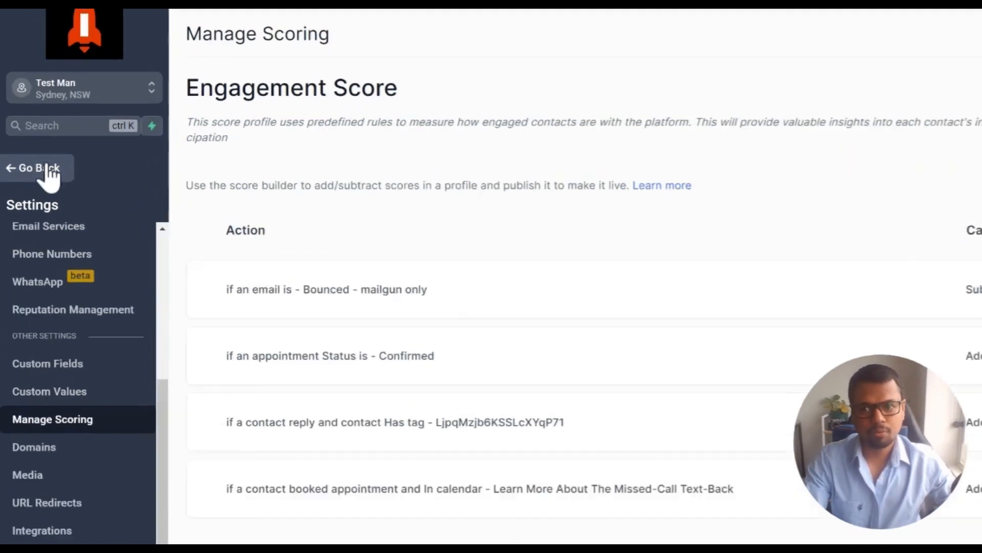
Leave Settings via Go Back, returning to the Calendars week view
left_click(71, 190)
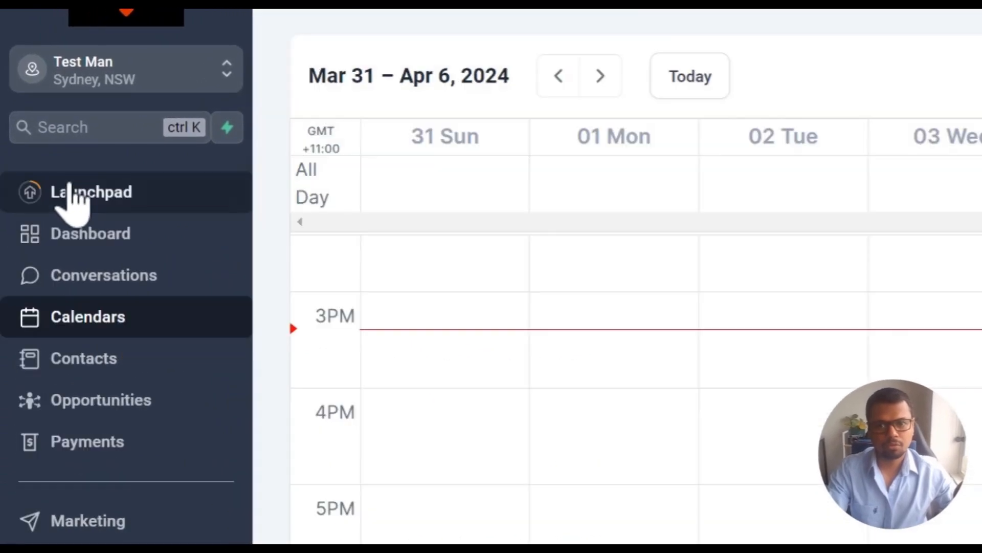
Add the Engagement Score column to the Contacts table
left_click(95, 367)
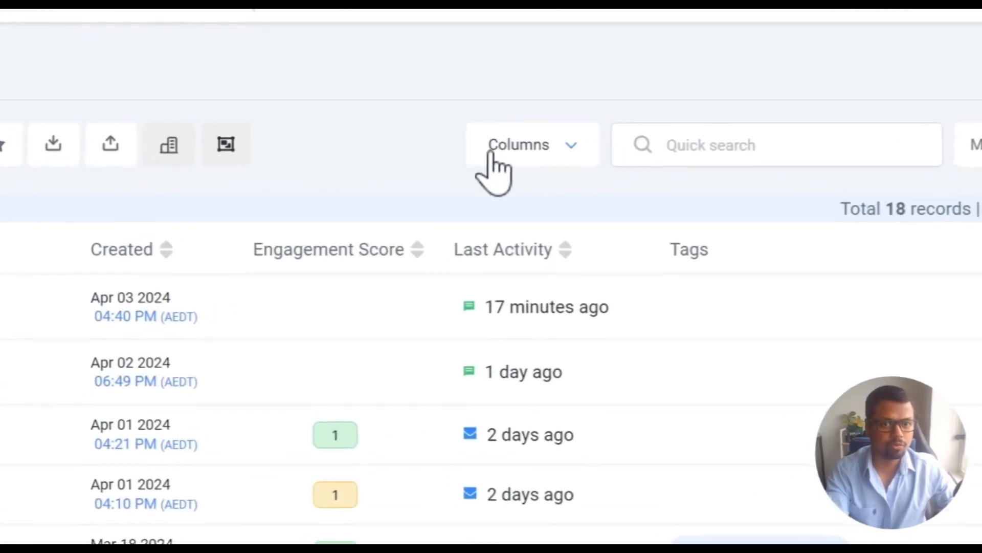
left_click(656, 125)
scroll(689, 199, "down", 2)
scroll(624, 307, "down", 8)
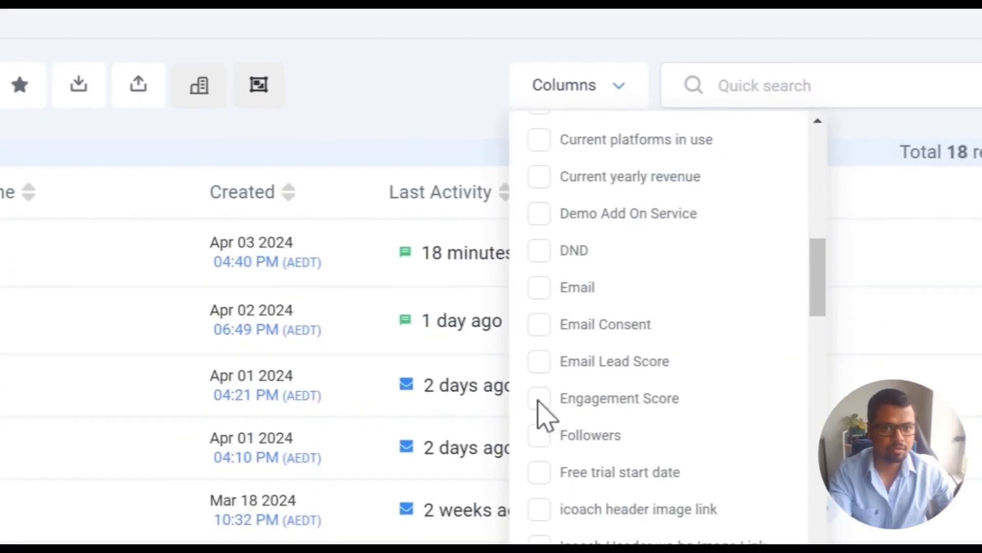
left_click(539, 406)
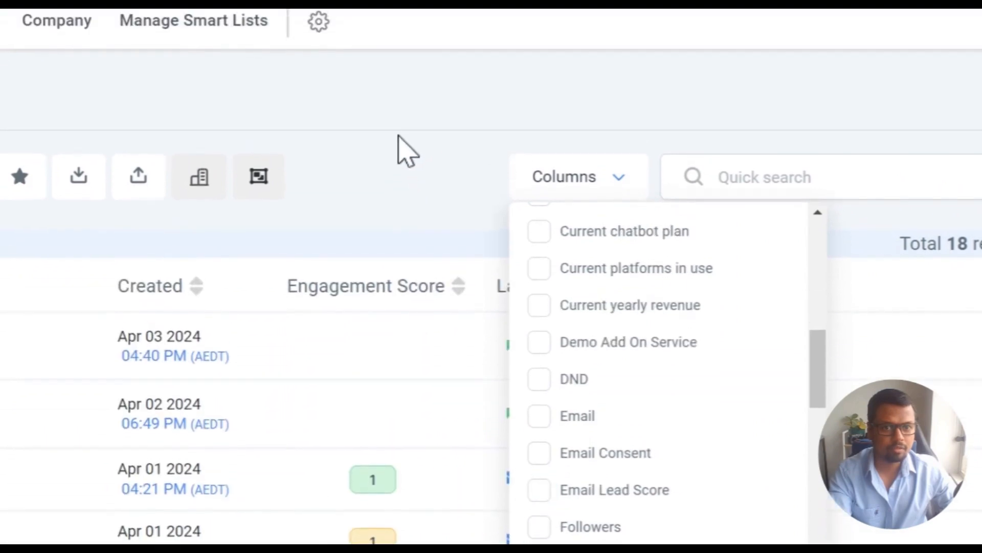
left_click(398, 138)
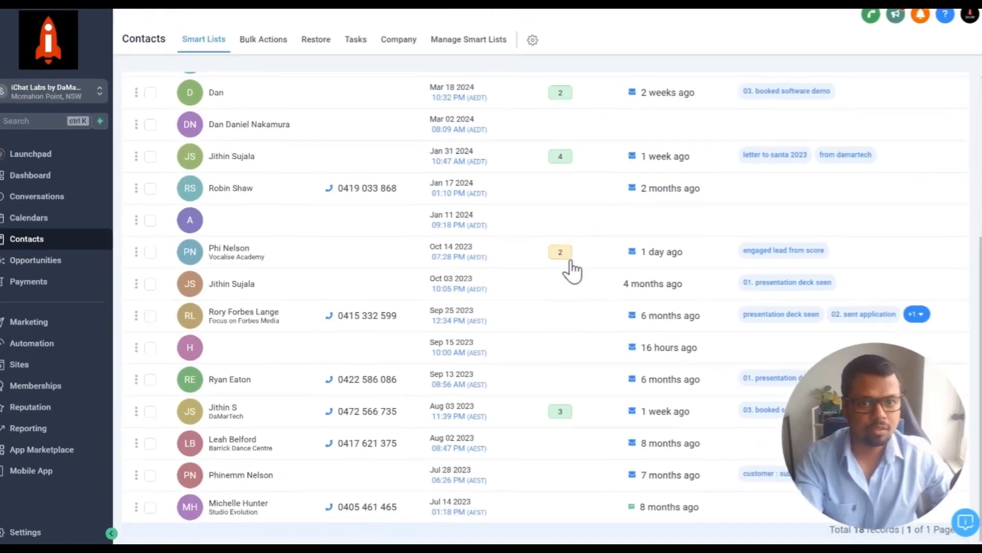
scroll(494, 217, "up", 5)
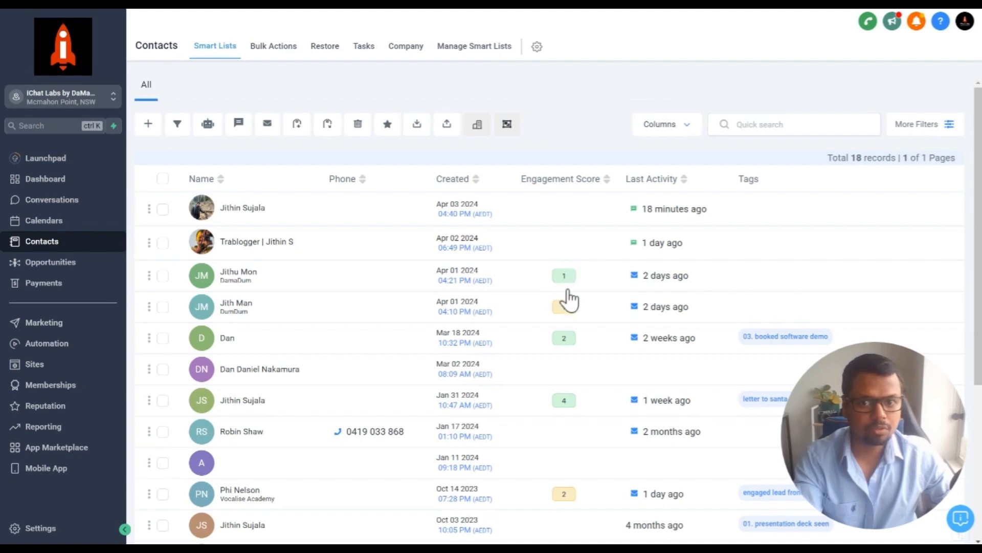
Create a new workflow in Automation, starting from scratch
left_click(237, 309)
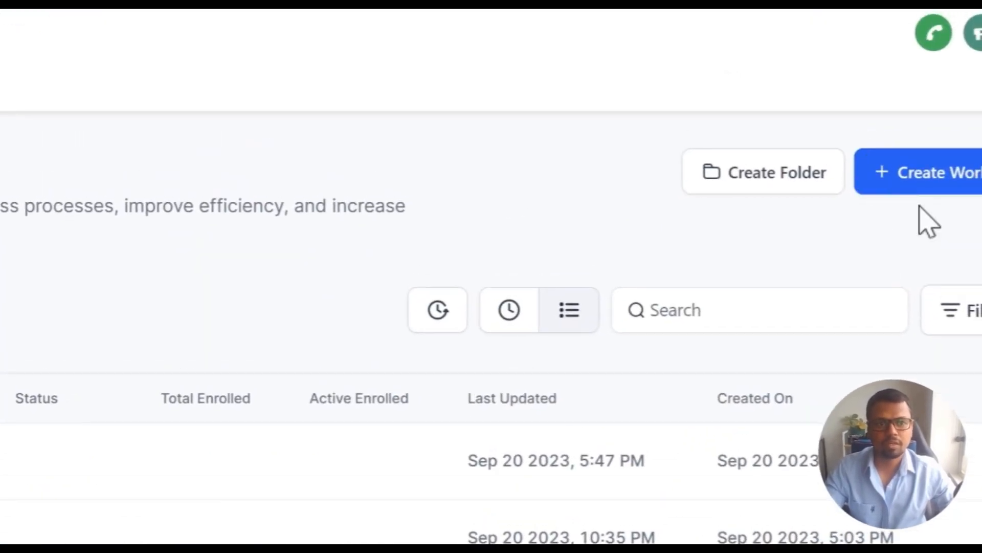
left_click(778, 190)
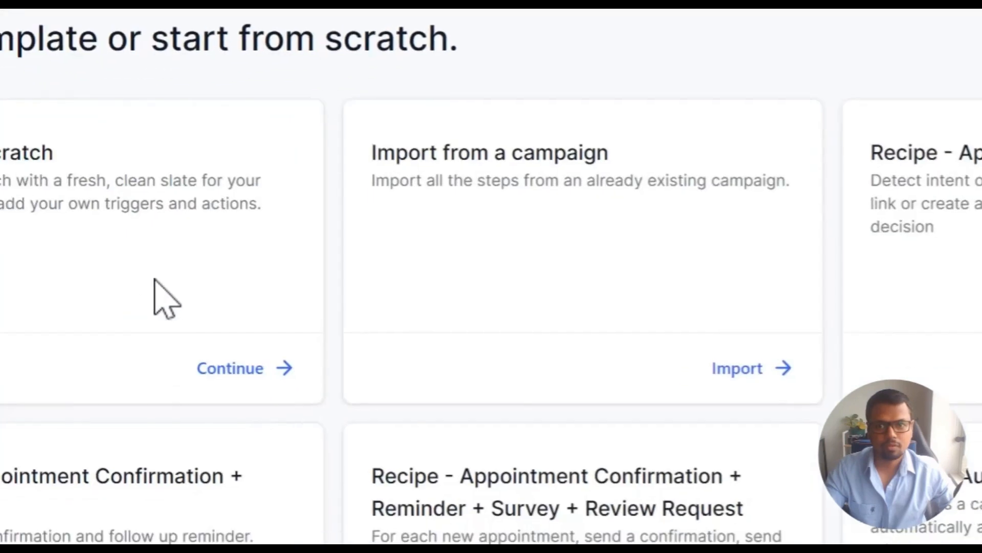
left_click(339, 326)
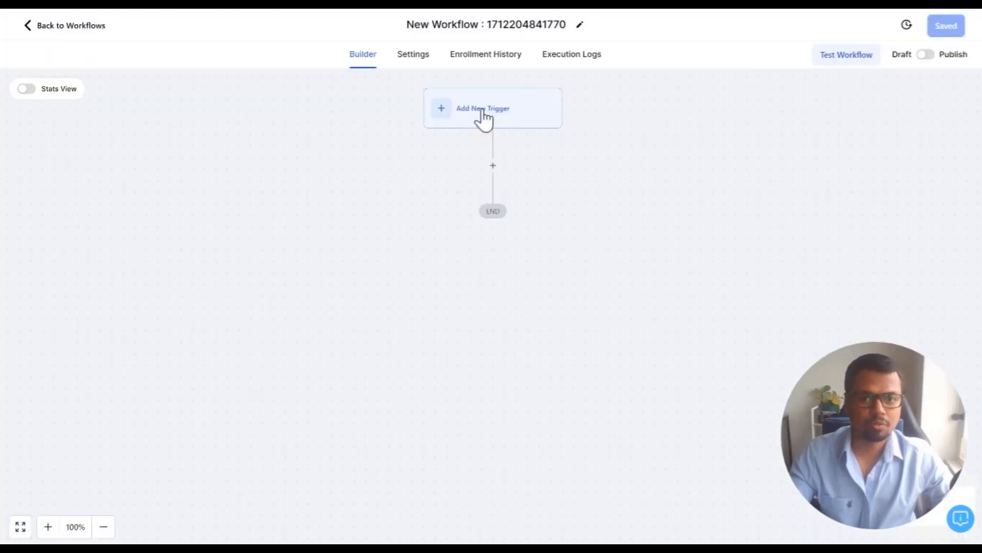
Choose Contact Engagement Score as the workflow trigger, searching for 'conta'
left_click(483, 115)
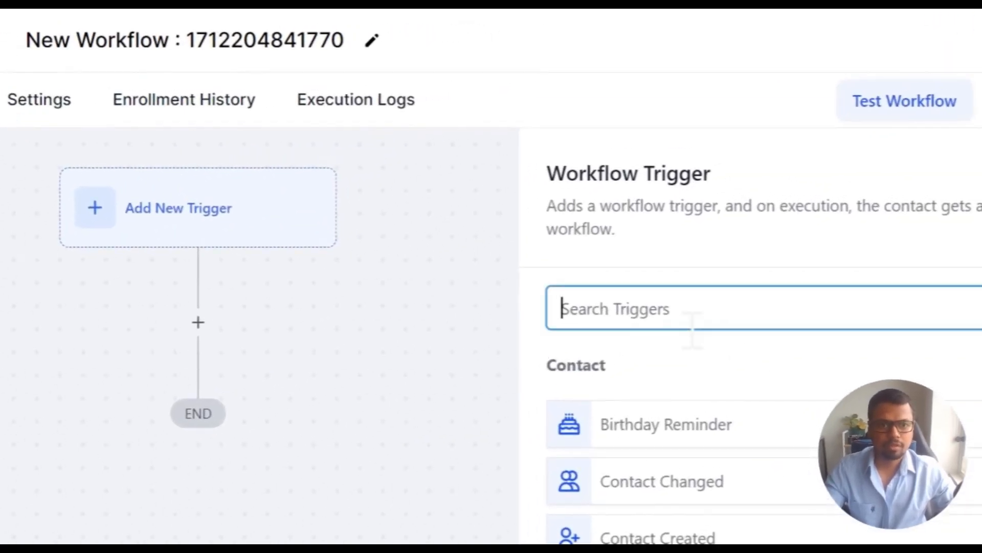
left_click(737, 169)
type("conta")
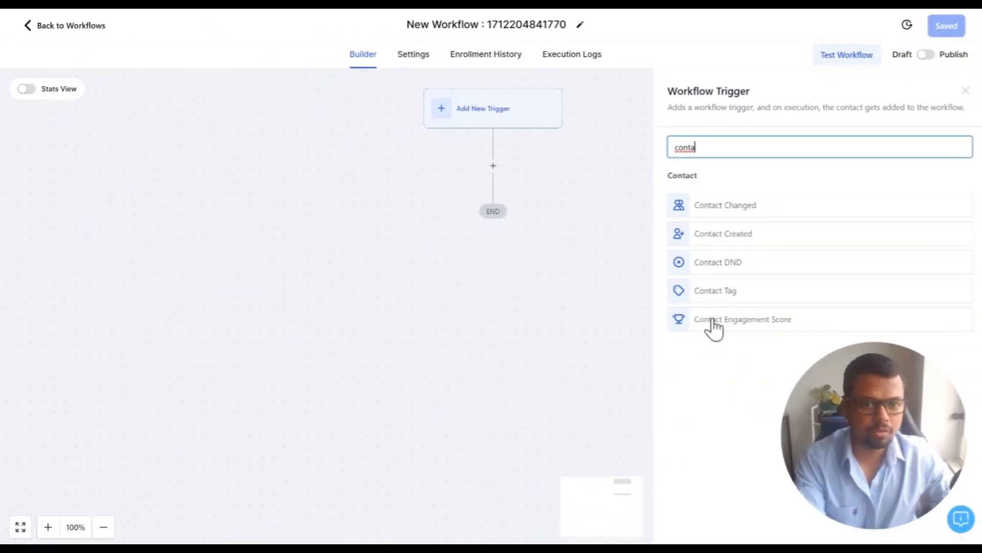
left_click(713, 326)
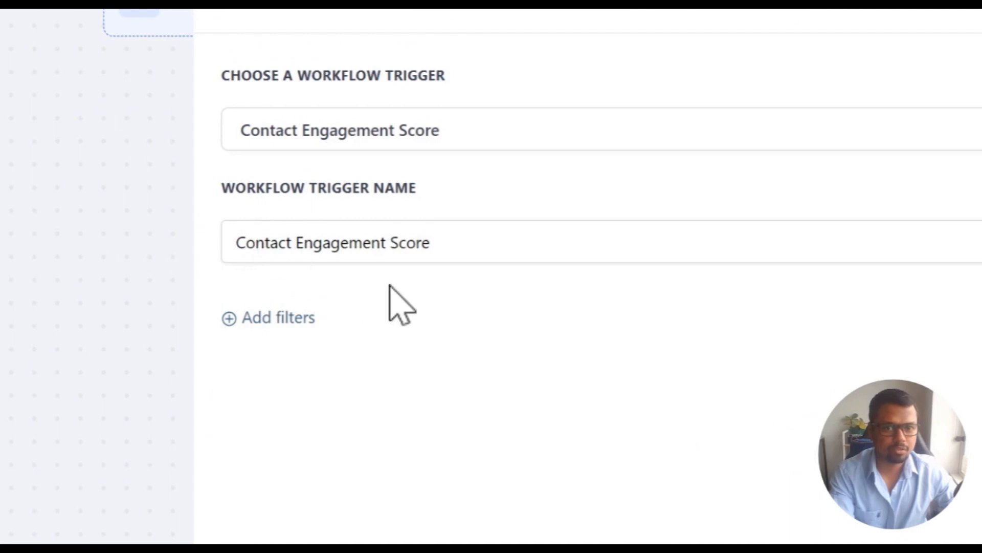
Filter the trigger to Score Greater than 10 and save the trigger
left_click(265, 319)
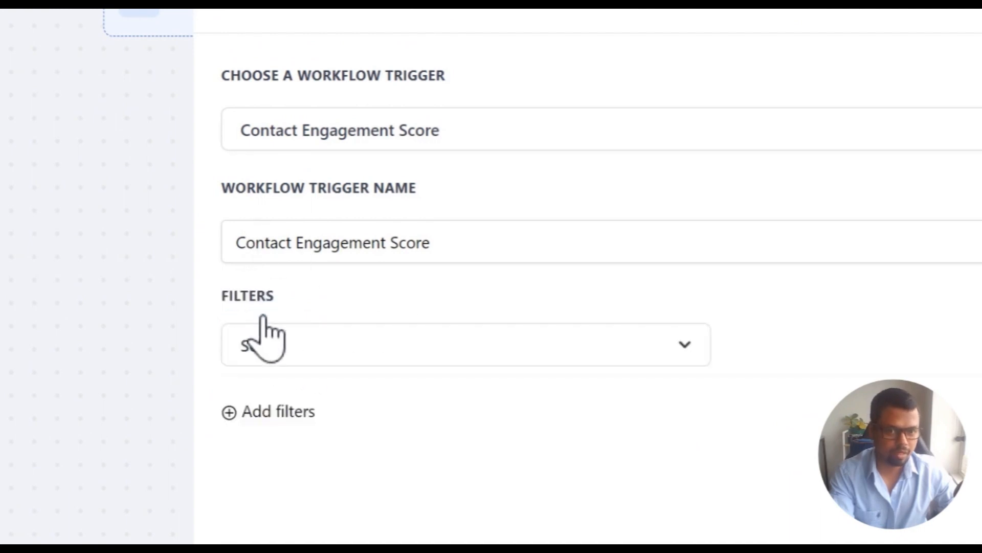
left_click(316, 353)
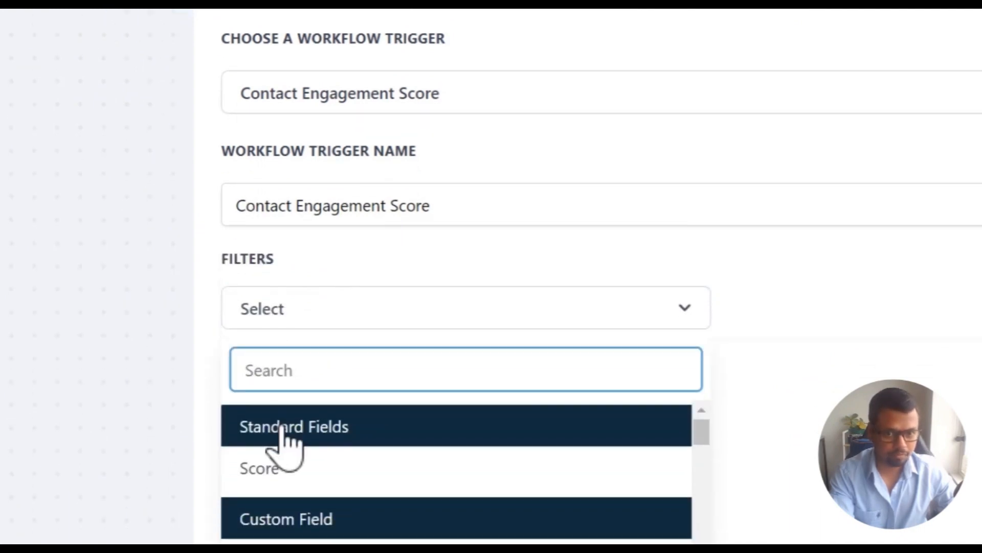
left_click(263, 506)
left_click(737, 347)
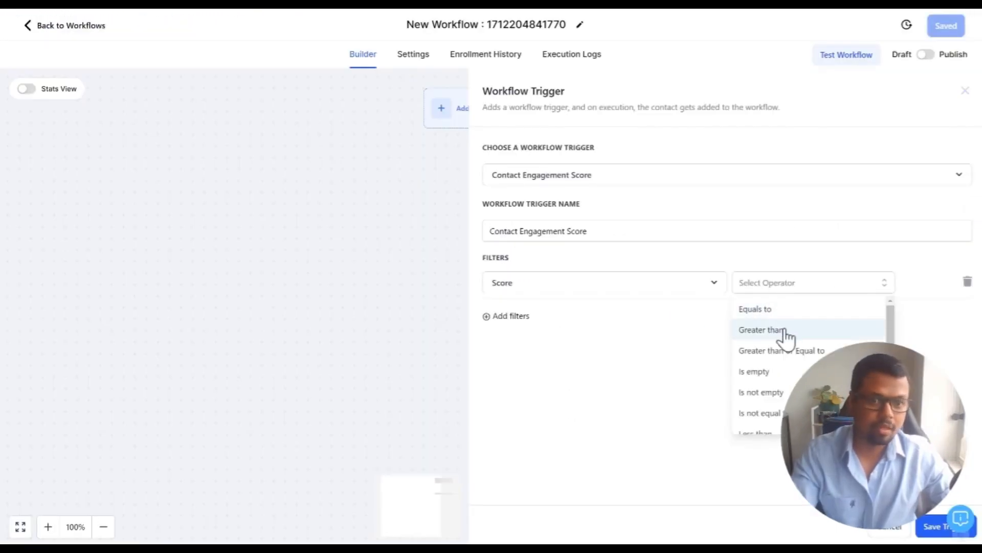
scroll(784, 348, "down", 1)
scroll(766, 402, "up", 1)
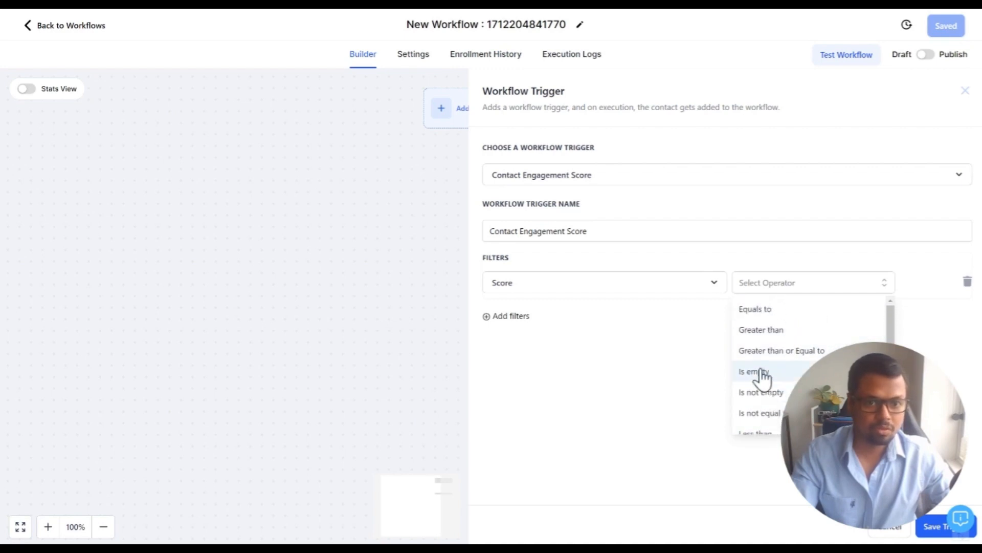
left_click(762, 330)
left_click(803, 286)
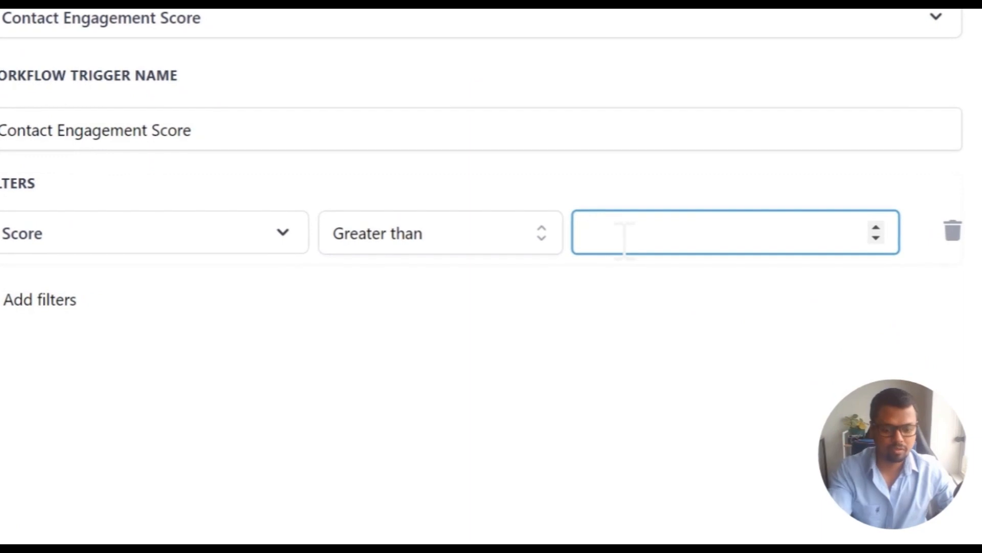
type("10")
left_click(609, 329)
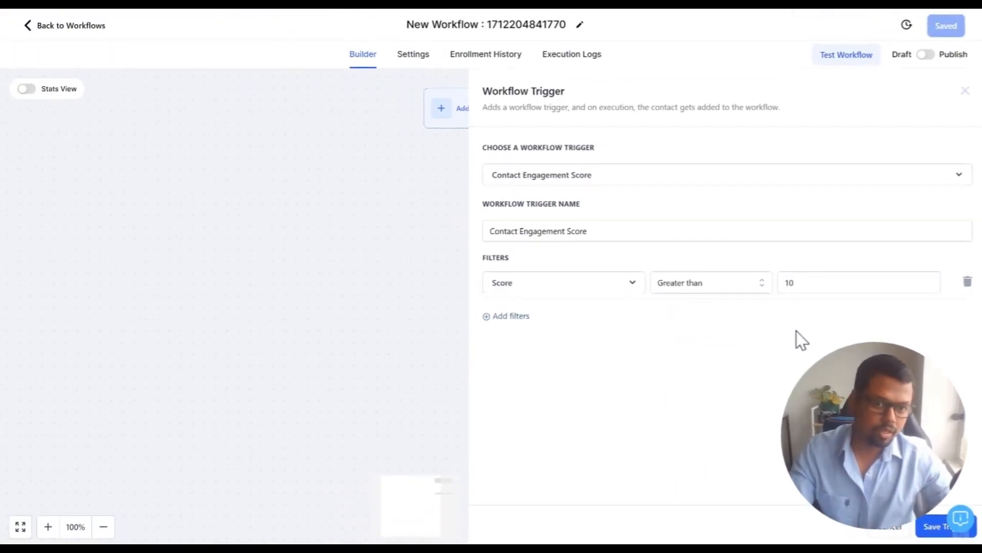
left_click(931, 526)
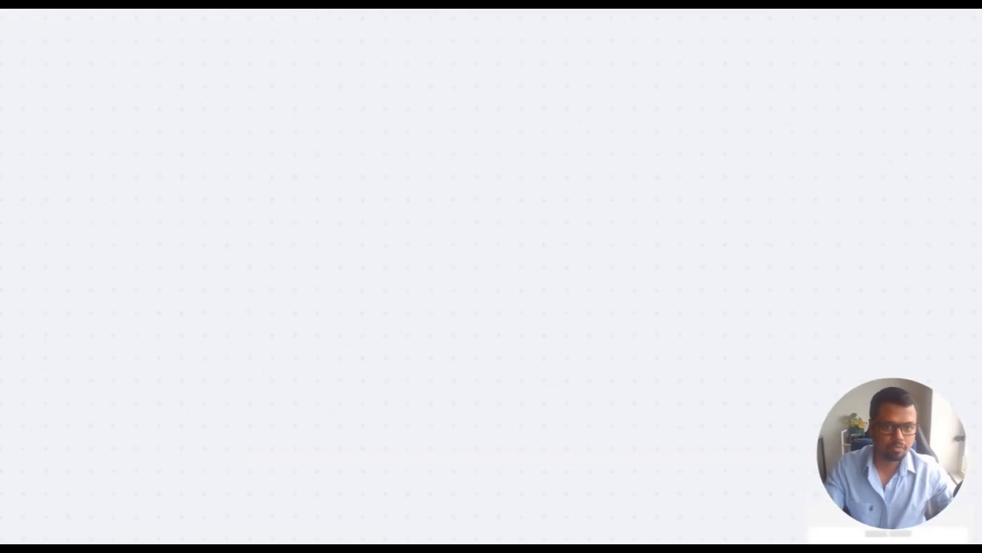
Add a Modify Contact Engagement Score action after the trigger, searching 'contact en'
left_click(196, 352)
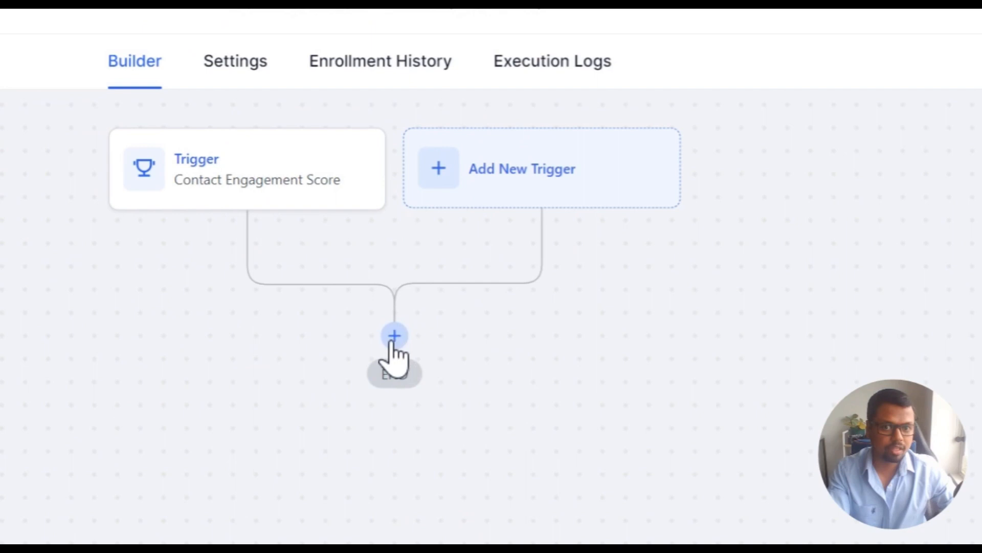
left_click(394, 338)
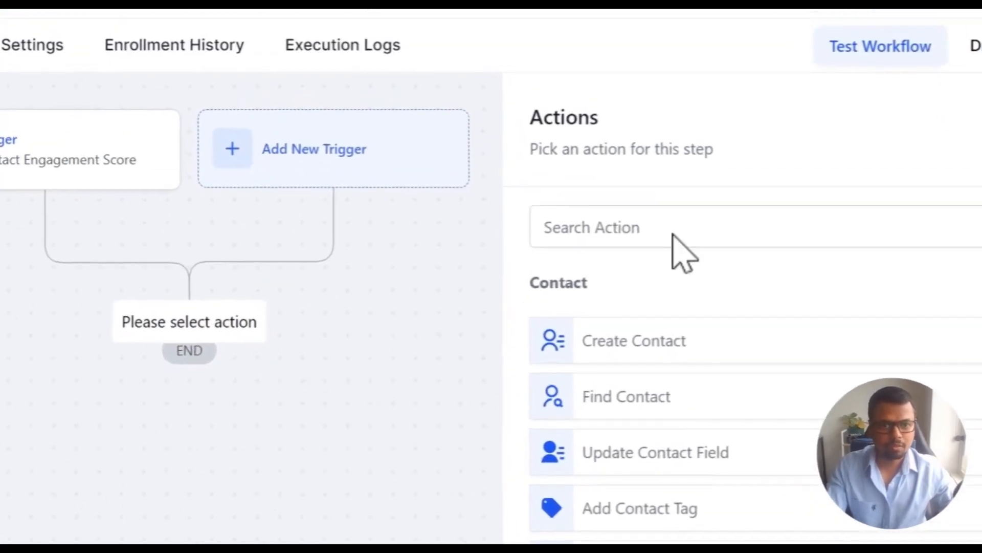
left_click(929, 151)
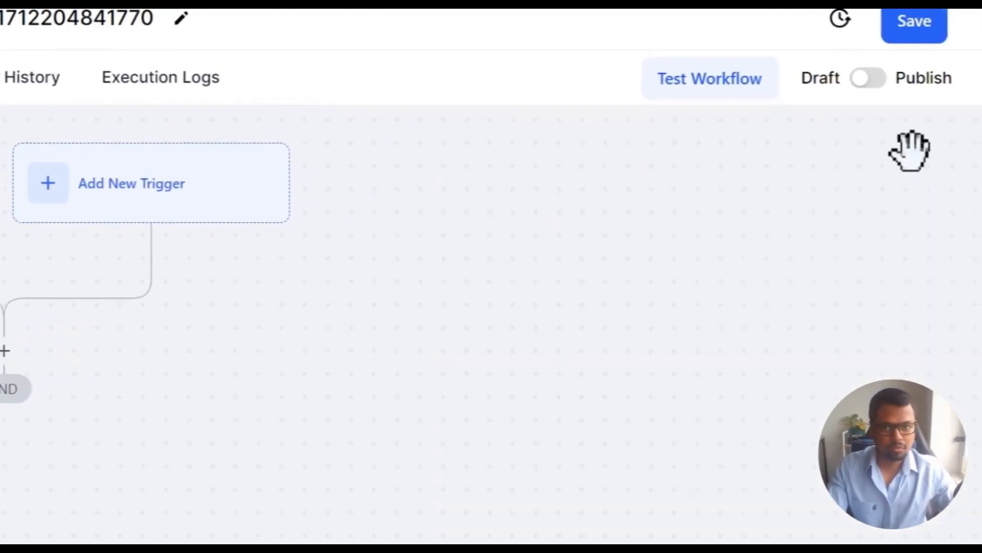
left_click(226, 351)
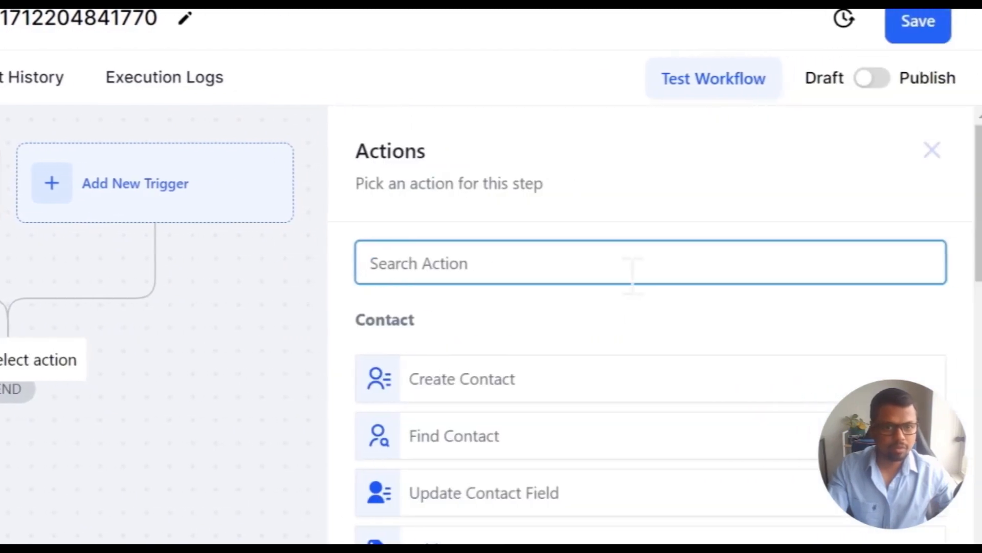
type("conta")
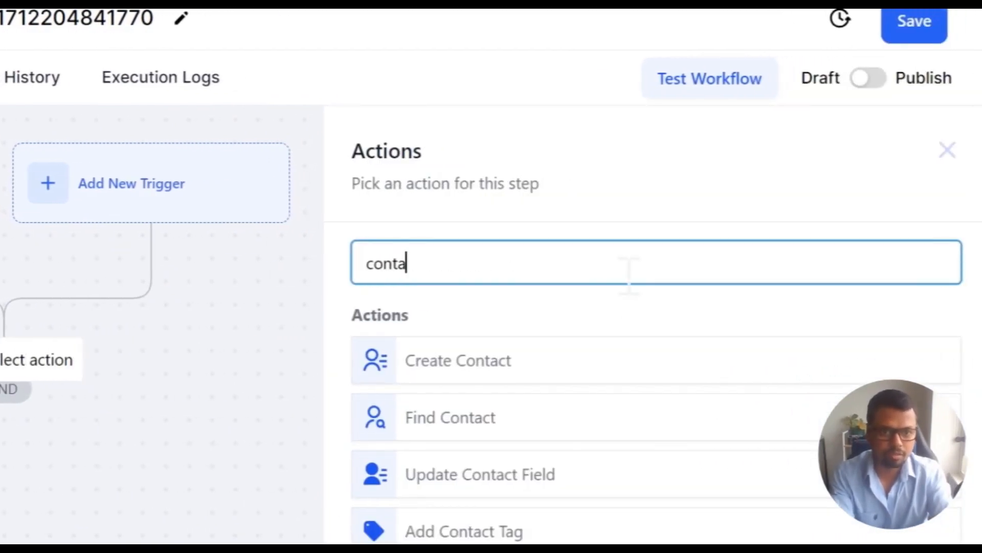
type("ct en")
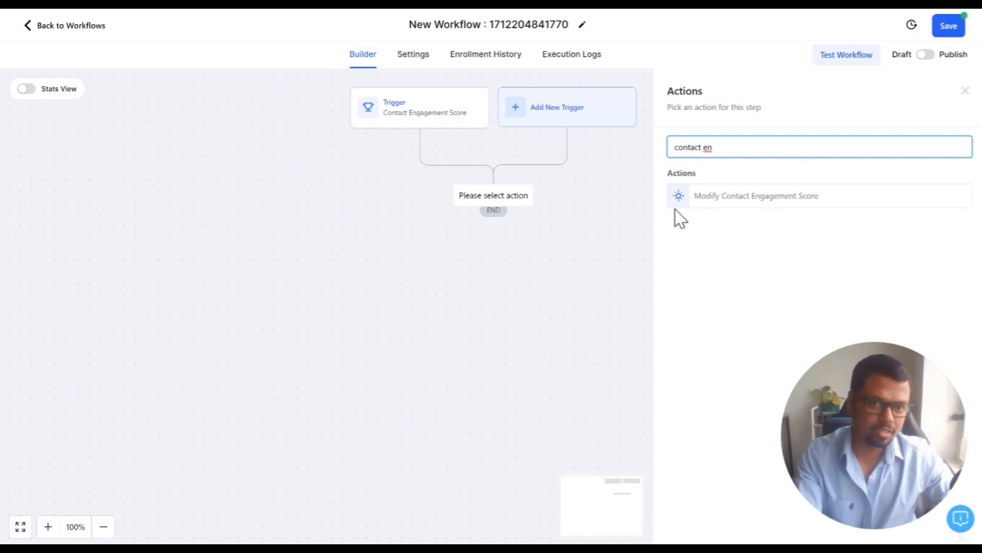
left_click(715, 206)
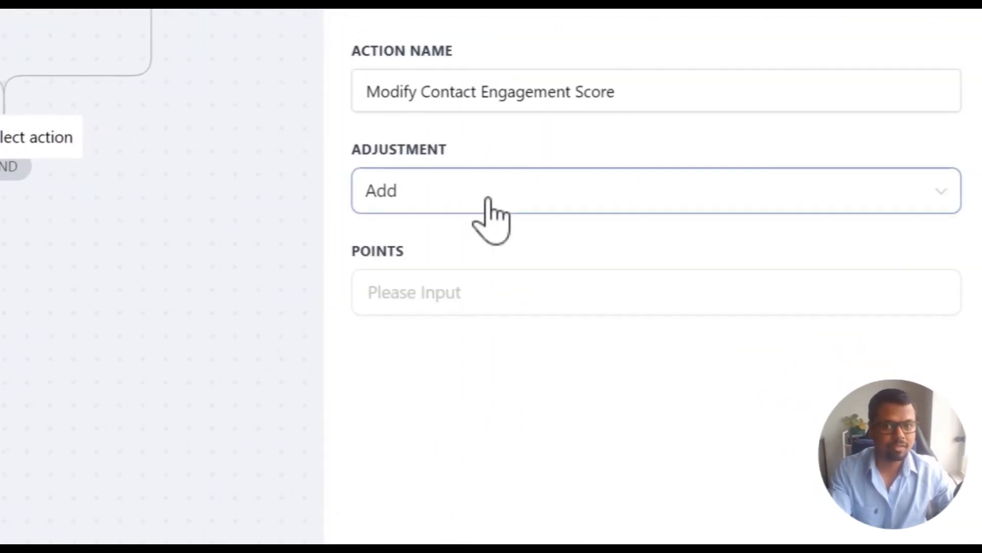
Set the action's Adjustment to Subtract with 12 points, then close the panel
left_click(400, 192)
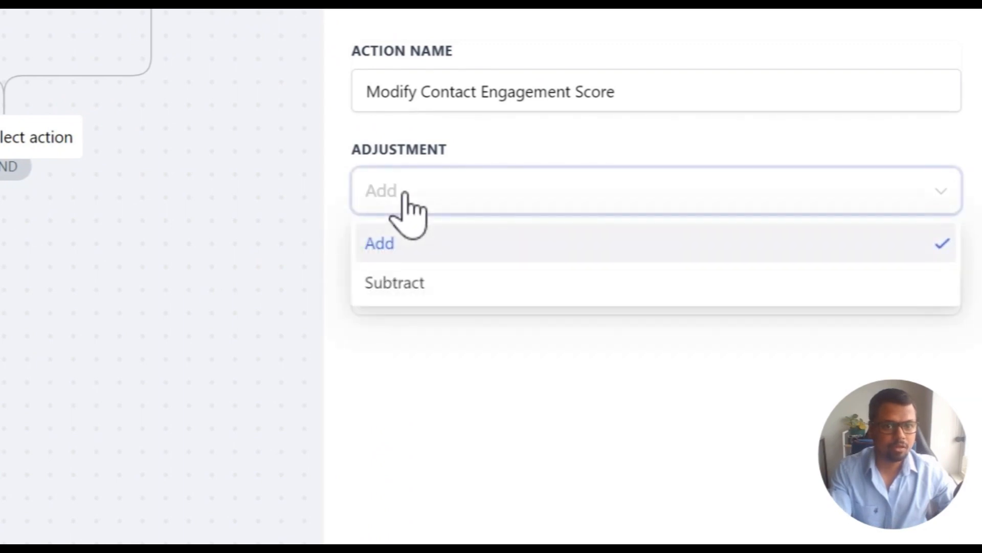
left_click(417, 294)
left_click(447, 281)
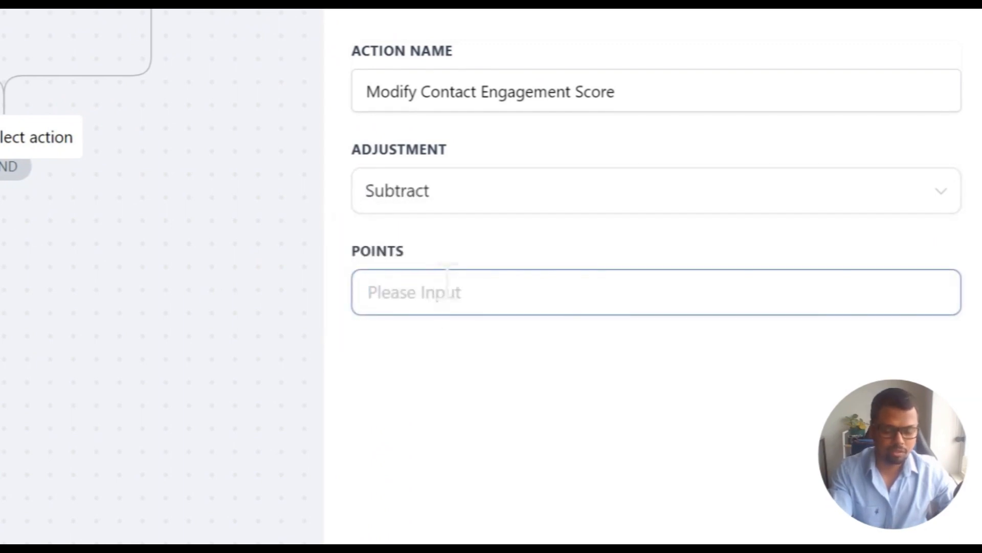
type("12")
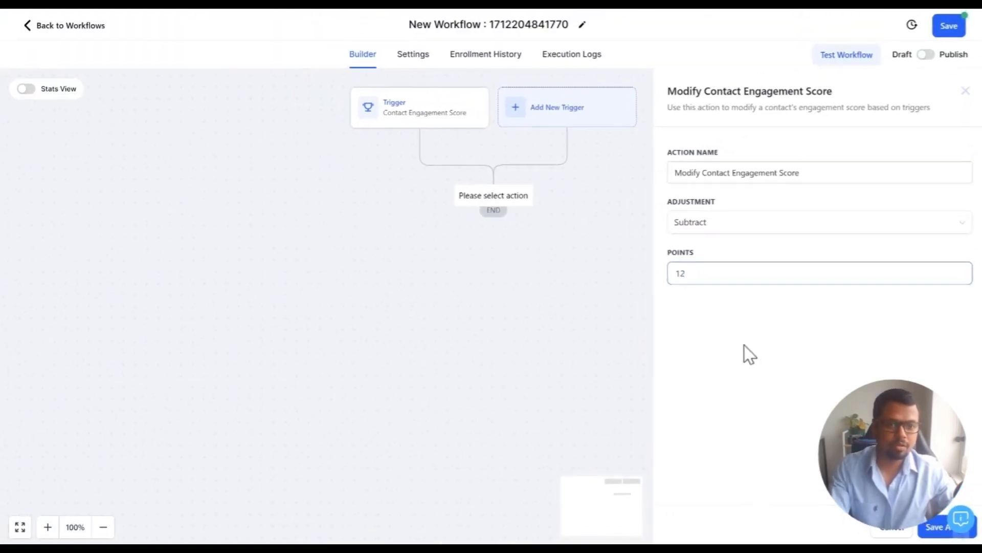
left_click(505, 149)
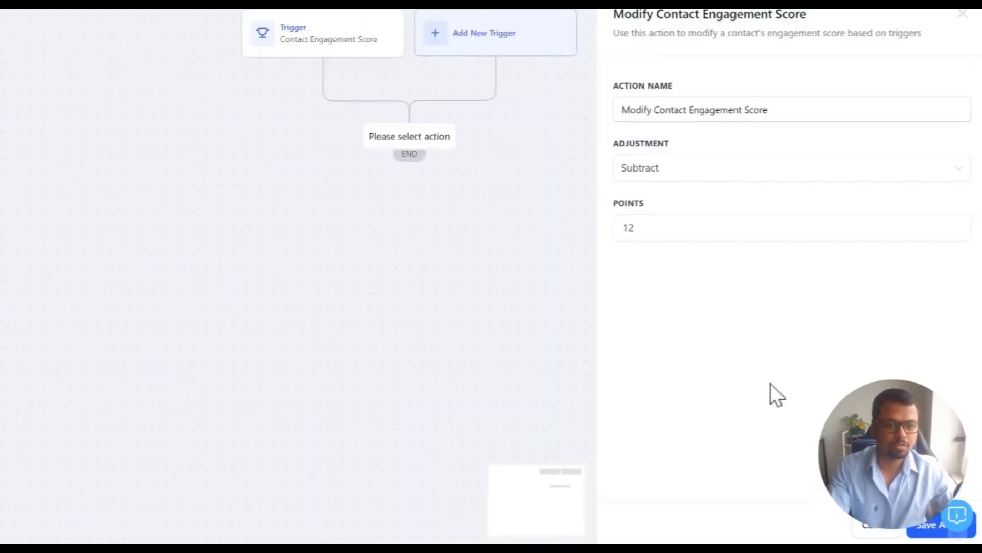
left_click(802, 513)
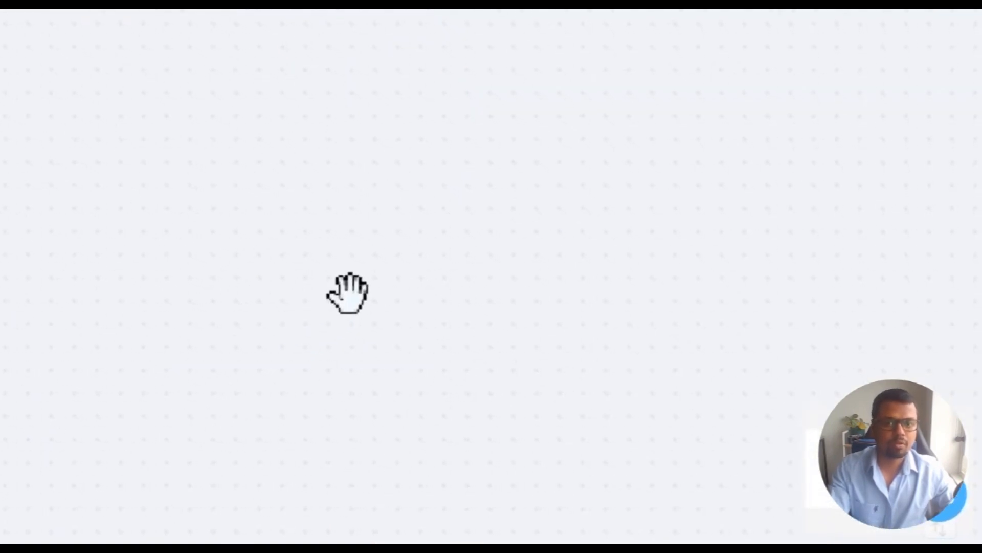